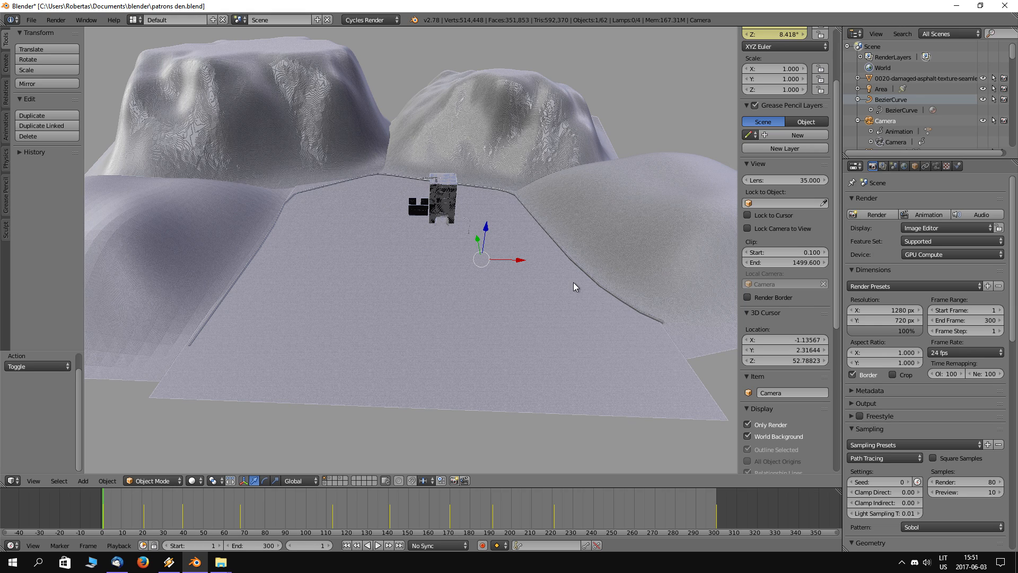
Step: Examine the office building and its floor signs up close, including the Wolf Pack entrance and its surroundings
scroll(416, 287, "up", 5)
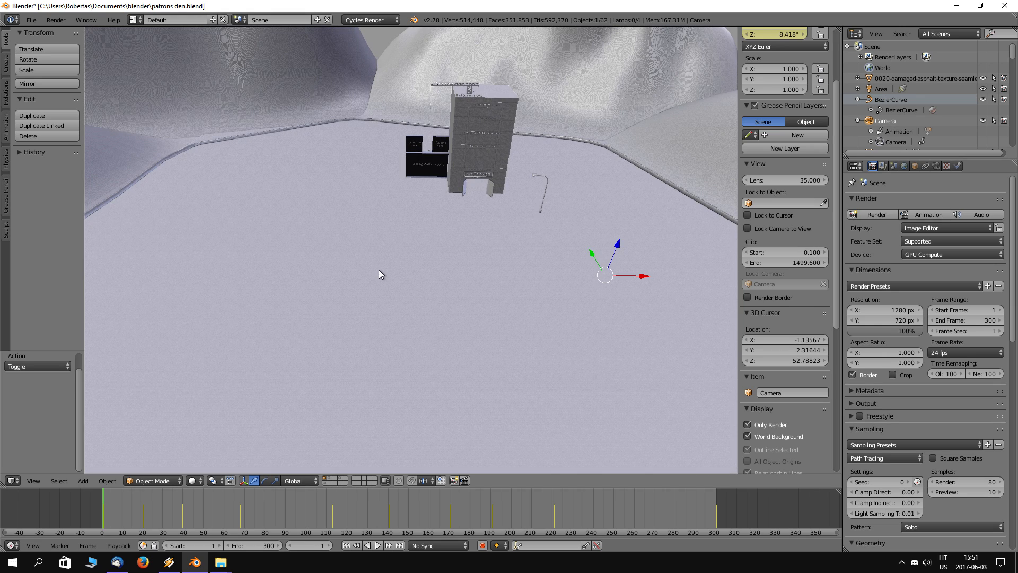
middle_click_drag(422, 255, 383, 323, "shift")
scroll(490, 239, "up", 7)
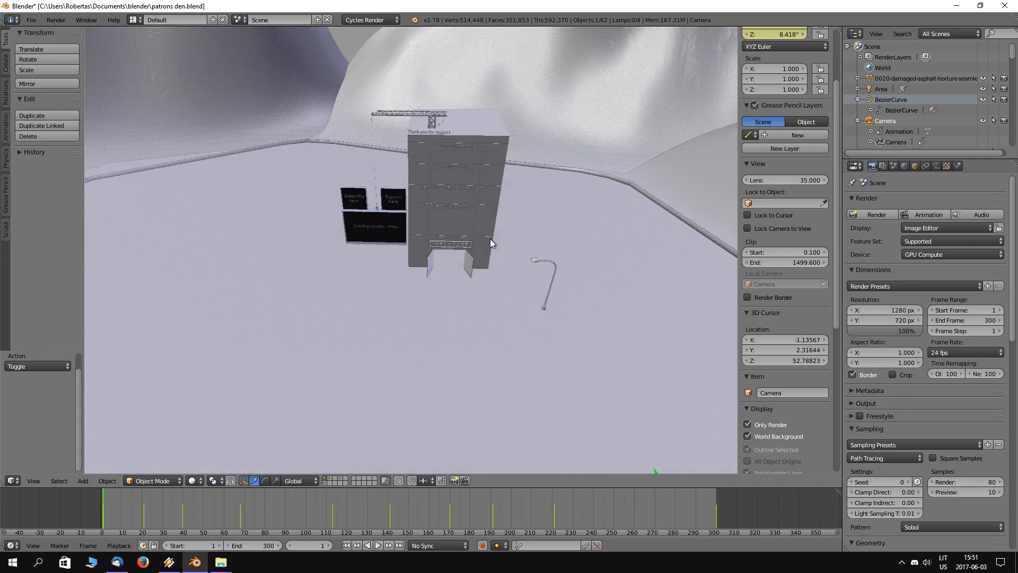
middle_click_drag(507, 256, 444, 344)
scroll(444, 344, "up", 2)
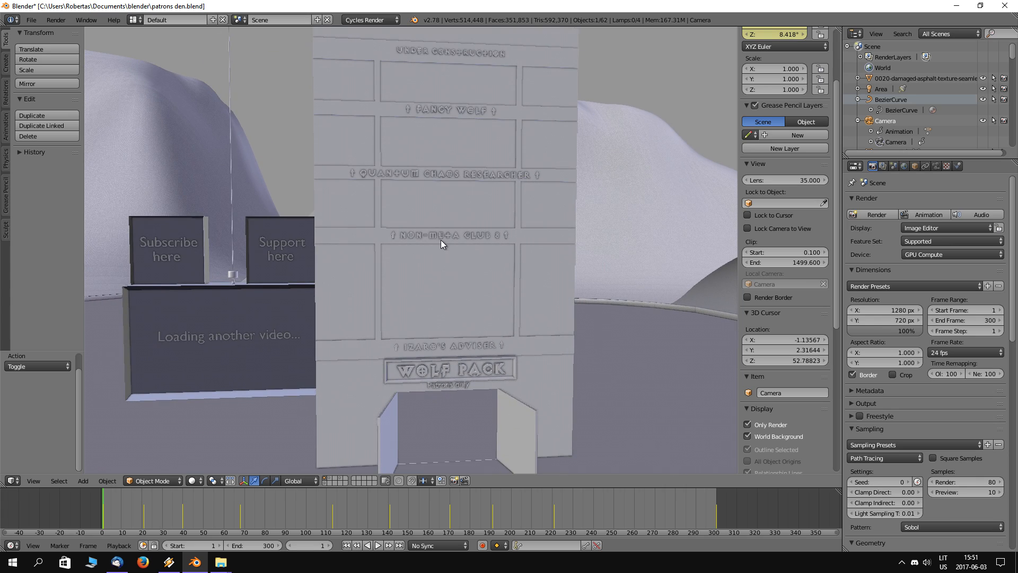
middle_click_drag(542, 216, 393, 363)
scroll(587, 306, "down", 3)
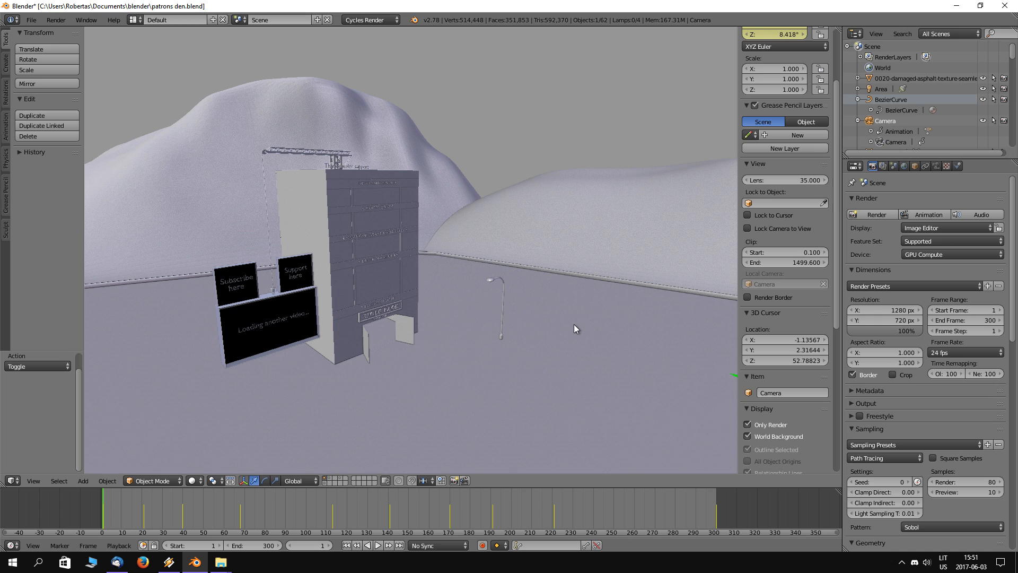
Step: Examine the Subscribe, Support and Loading another video billboards beside the building from several angles
middle_click_drag(575, 328, 558, 336)
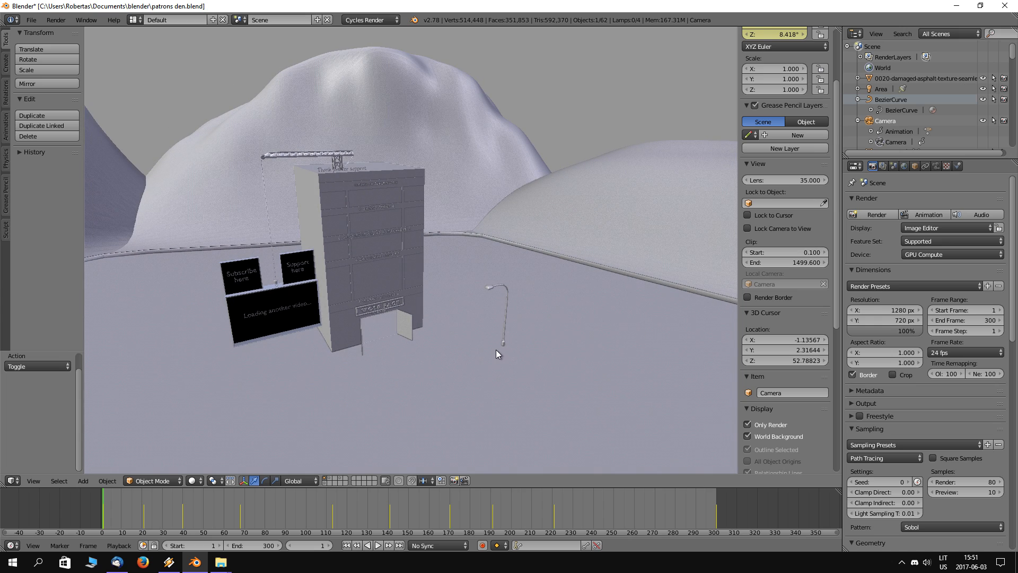
middle_click_drag(355, 301, 399, 327)
scroll(484, 153, "up", 2)
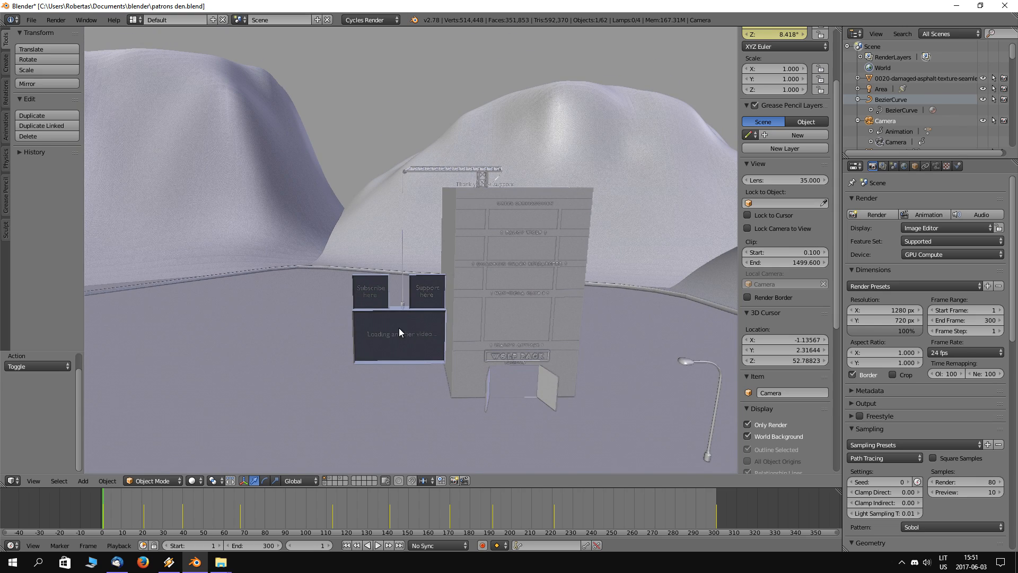
scroll(422, 346, "up", 3)
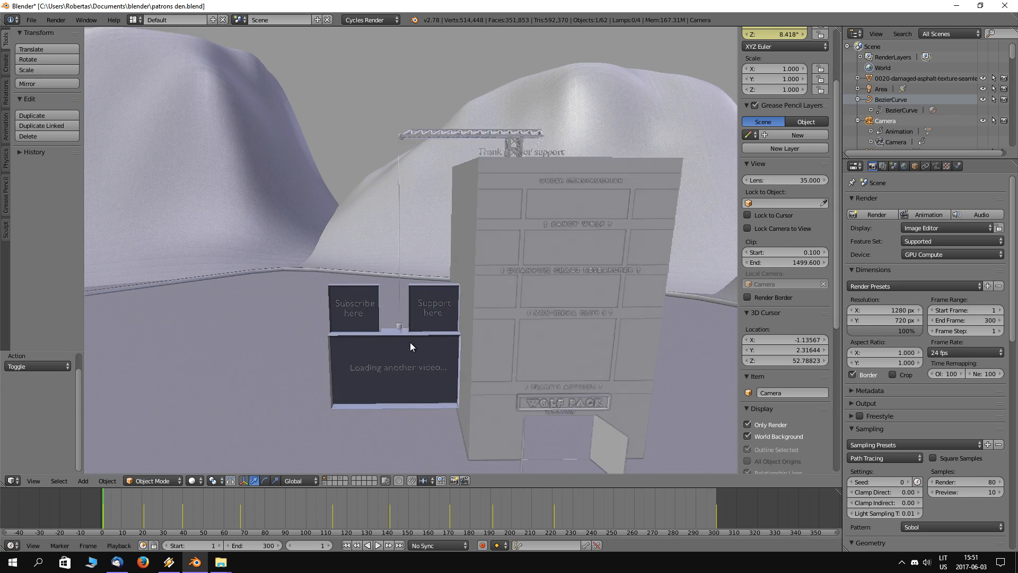
middle_click_drag(488, 383, 475, 256, "shift")
scroll(421, 257, "up", 2)
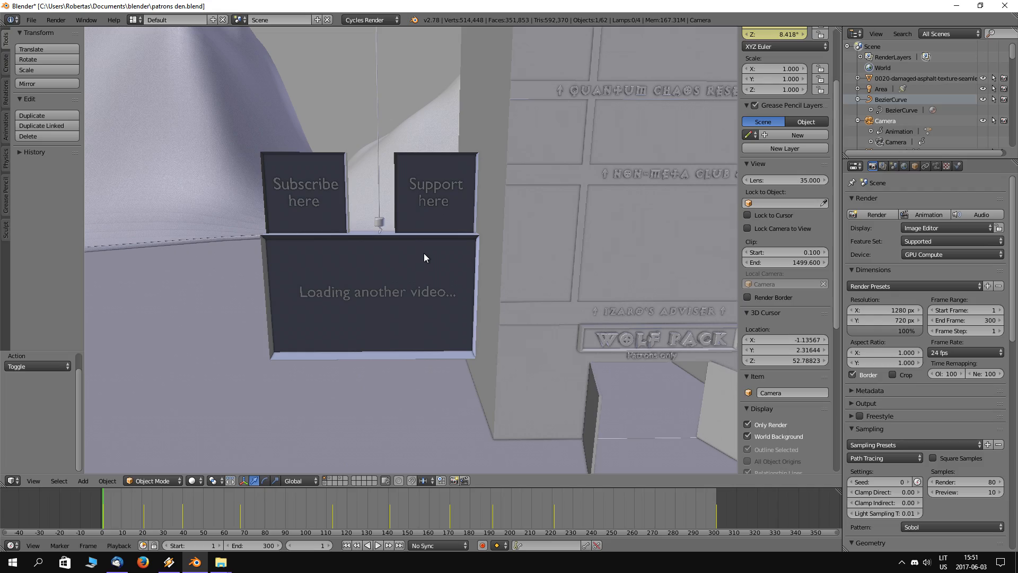
Step: Inspect the whole scene in wireframe shading, and return to solid shading
scroll(424, 258, "down", 5)
key("z")
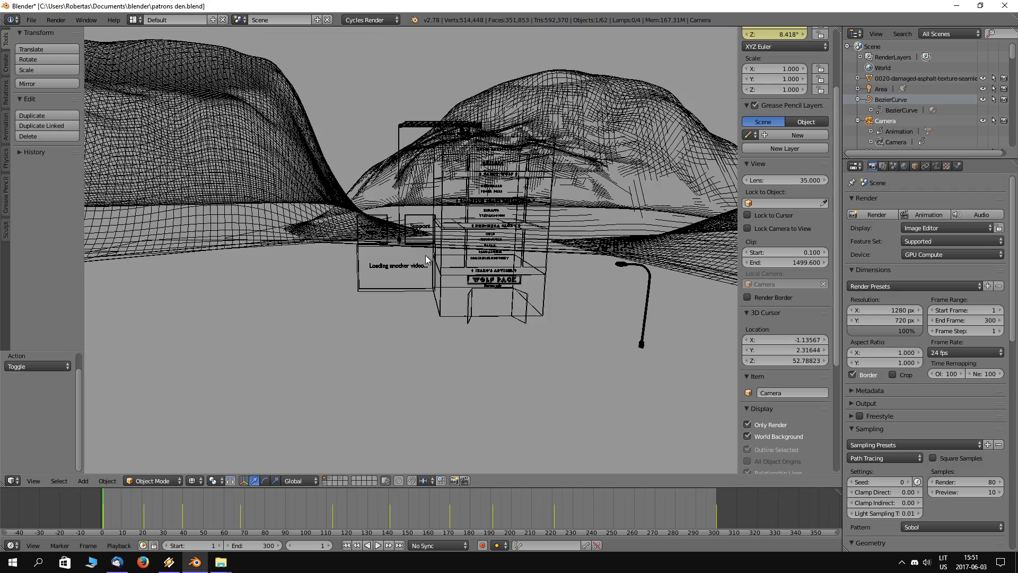
mouse_move(543, 252)
middle_mouse_down()
mouse_move(498, 252)
mouse_move(466, 270)
mouse_move(565, 271)
middle_mouse_up()
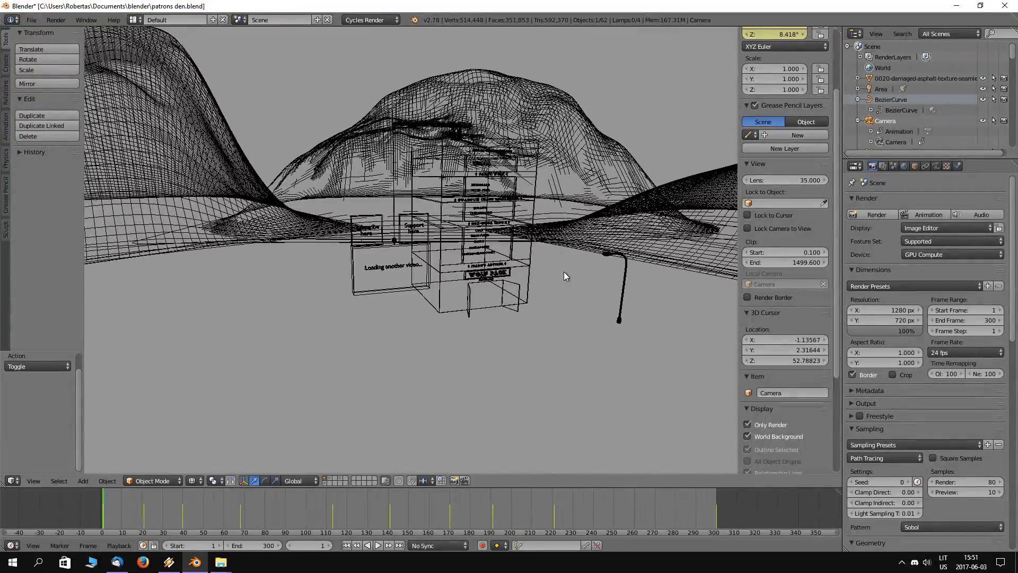
key("z")
middle_click_drag(531, 304, 459, 316, "shift")
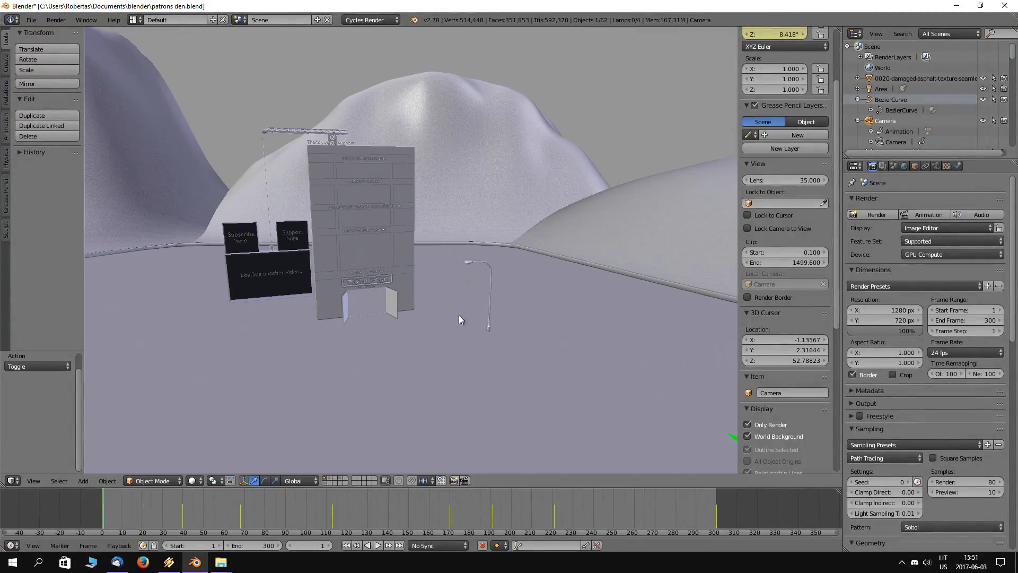
Step: Set the viewport shading to Material and turn off Only Render to show the lamps and the camera
scroll(460, 315, "down", 1)
scroll(451, 316, "down", 4)
scroll(524, 310, "down", 3)
middle_click_drag(545, 306, 561, 321)
scroll(425, 275, "up", 5)
mouse_move(424, 275)
middle_mouse_down()
mouse_move(451, 282)
mouse_move(467, 234)
mouse_move(387, 273)
mouse_move(412, 276)
middle_mouse_up()
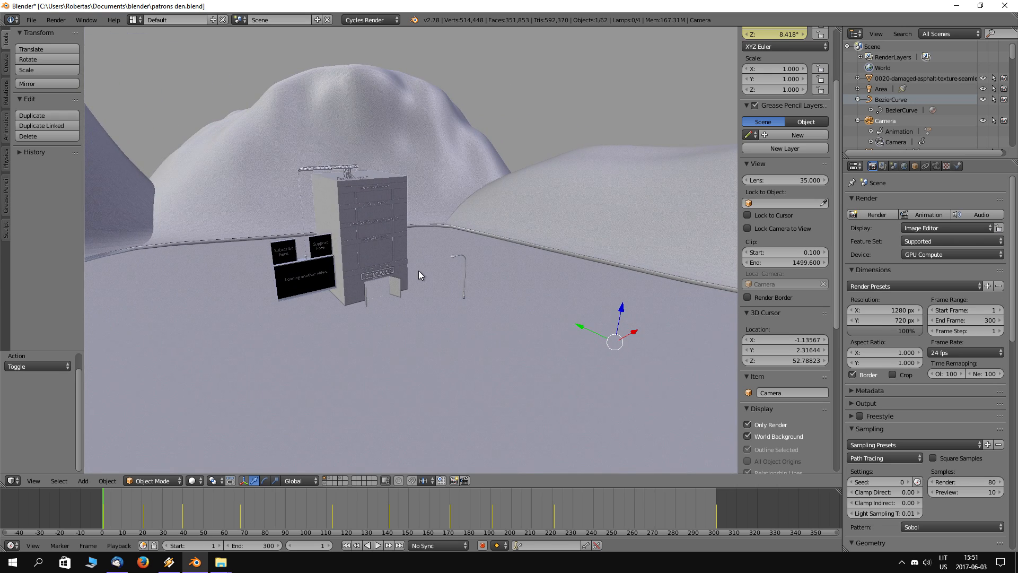
left_click(197, 482)
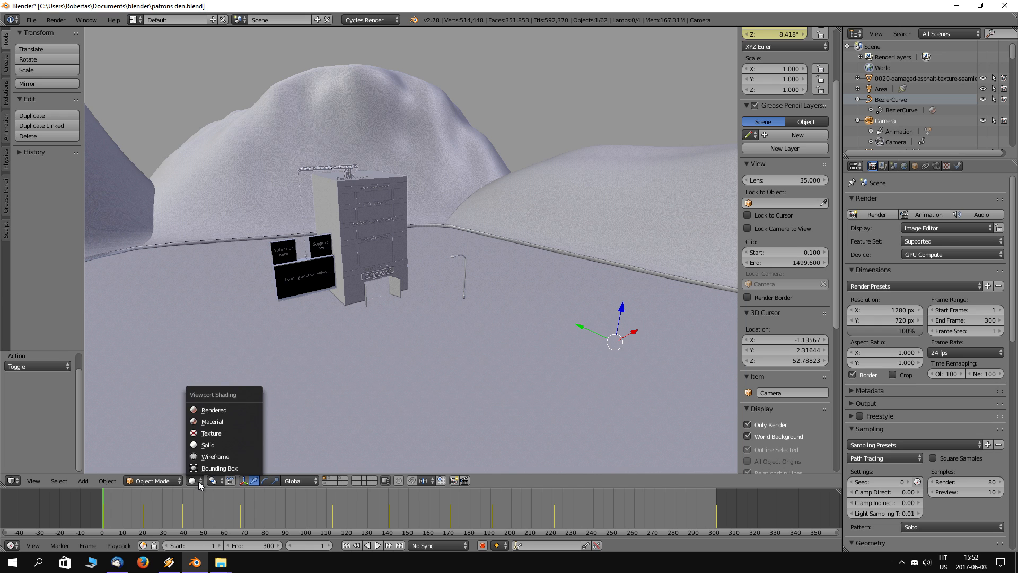
left_click(221, 431)
middle_click_drag(542, 366, 634, 355)
left_click(753, 429)
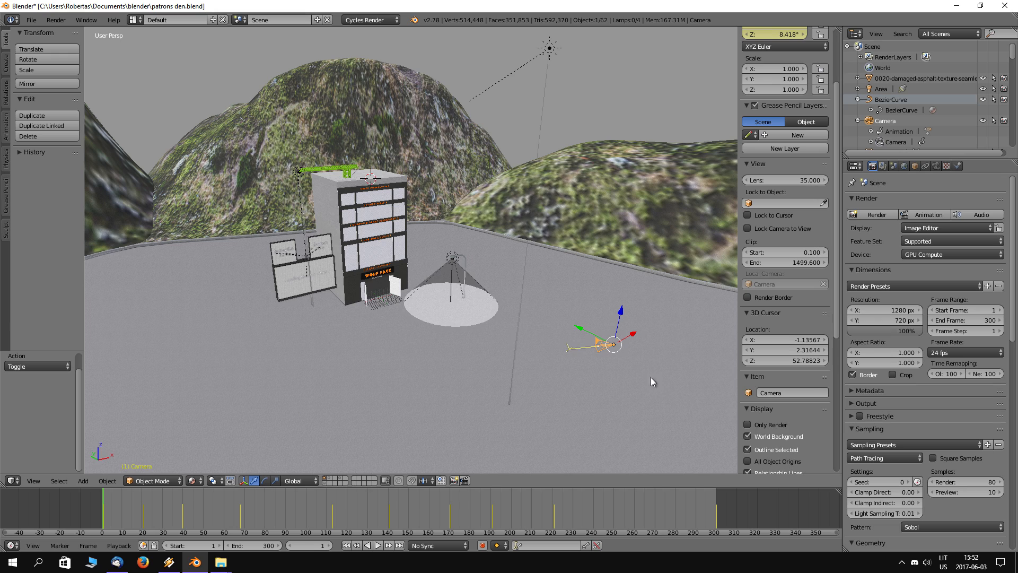
Step: Select the camera, preview the start of its animation from outside, and return to frame 1
right_click(613, 345)
right_click(613, 345)
key("alt+a")
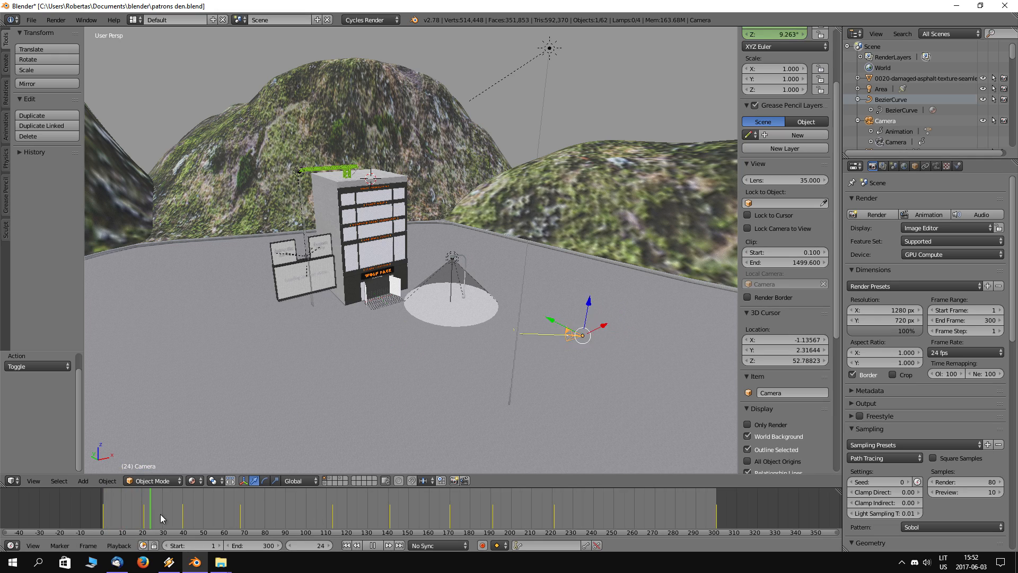
left_click_drag(263, 512, 104, 502)
key("Escape")
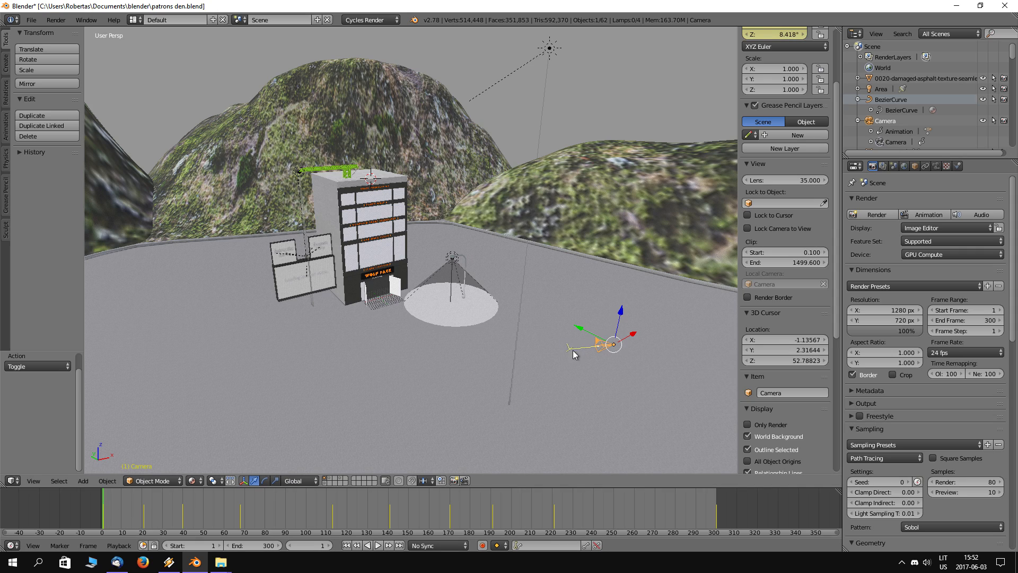
key("alt+a")
mouse_move(117, 514)
left_mouse_down()
mouse_move(205, 507)
mouse_move(102, 517)
left_mouse_up()
Step: Check the camera's framing at frame 1 through the camera view, and return to a perspective view
key("KP_0")
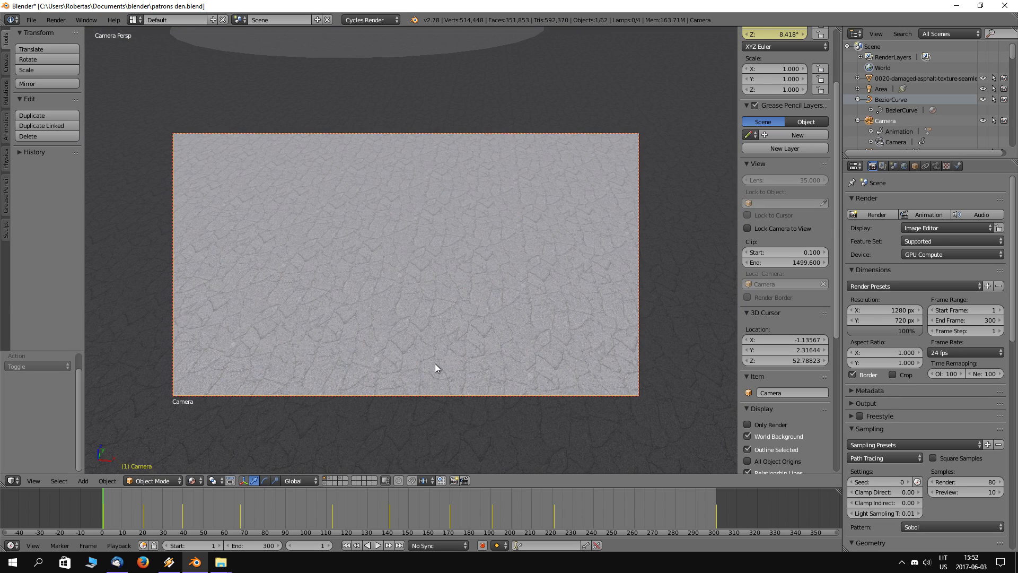
scroll(401, 342, "up", 2)
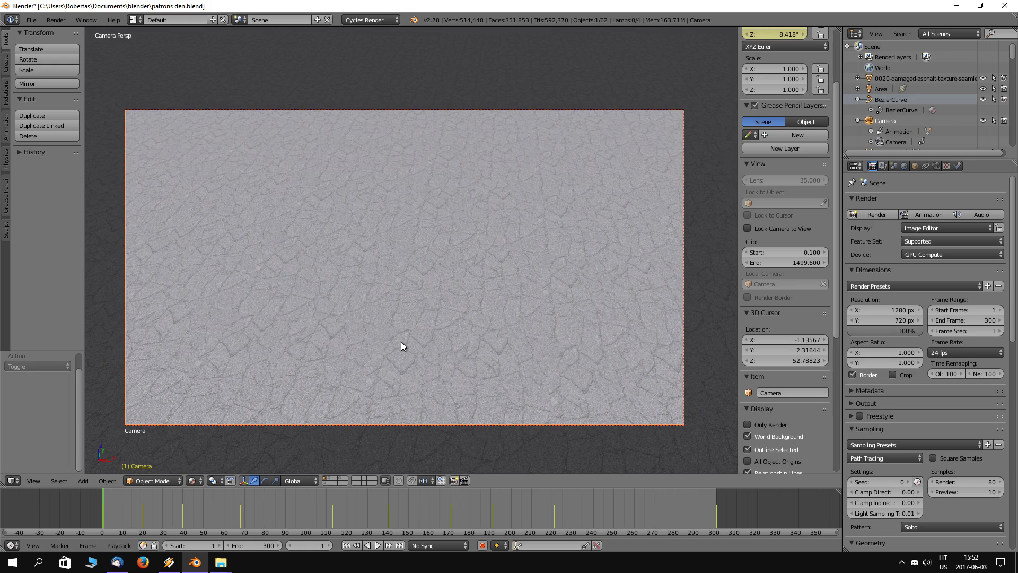
scroll(401, 342, "down", 2)
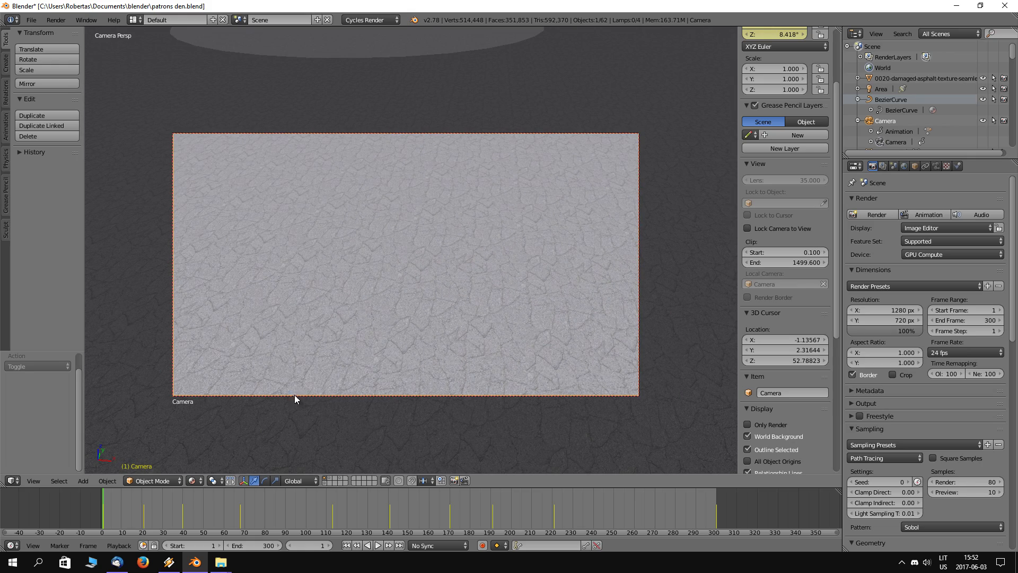
middle_click_drag(276, 334, 345, 359)
Step: Play and scrub the camera animation from frame 1 to frame 182, watching the camera's movement past the building
left_click_drag(104, 517, 259, 499)
middle_click_drag(464, 219, 467, 339)
scroll(360, 192, "up", 2)
middle_click_drag(556, 387, 371, 432)
key("alt+a")
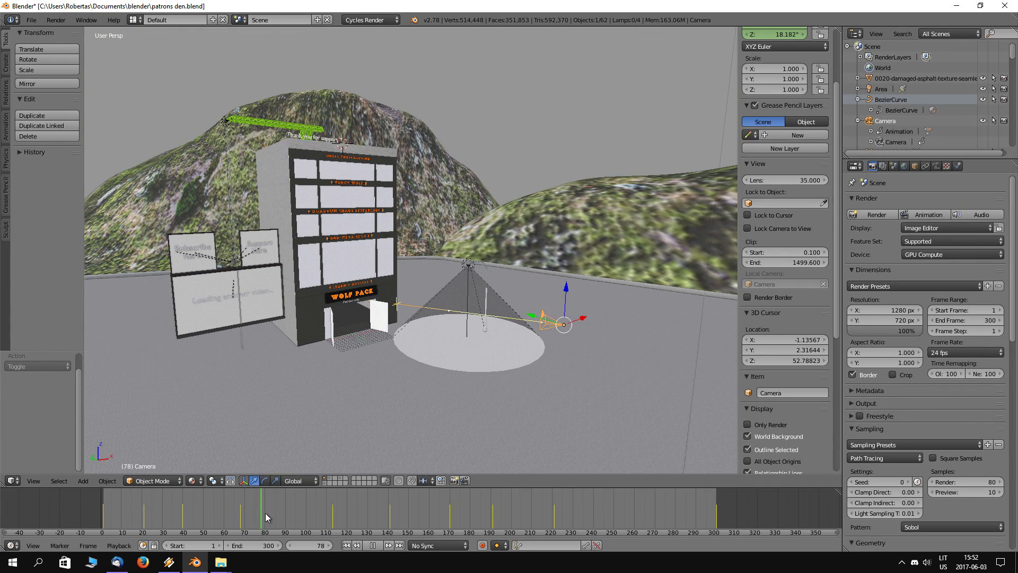
left_click_drag(334, 517, 475, 508)
Step: Follow the camera's movement from frame 182 to the final frame 300 by playing and scrubbing the animation
middle_click_drag(520, 314, 472, 334)
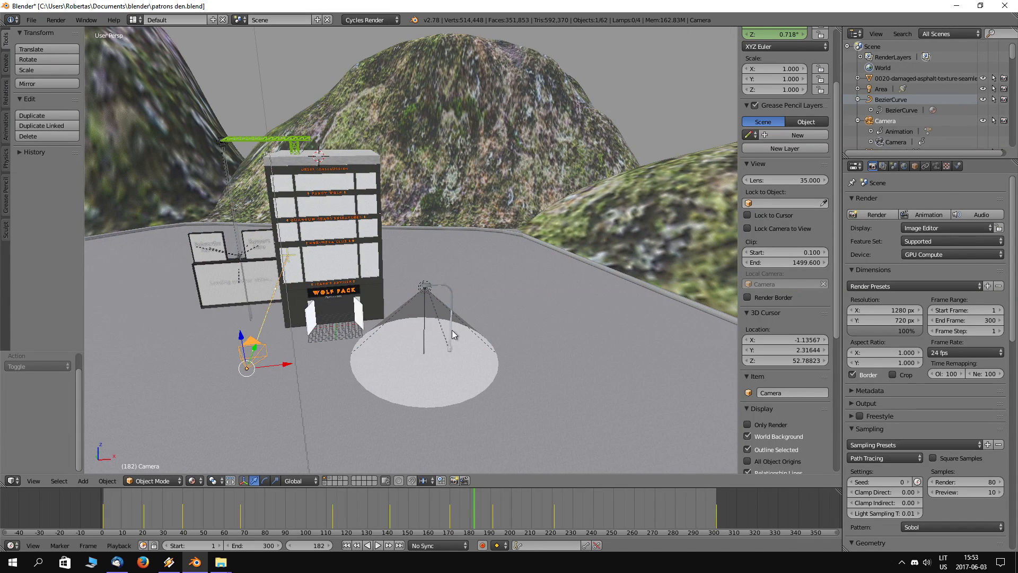
key("alt+a")
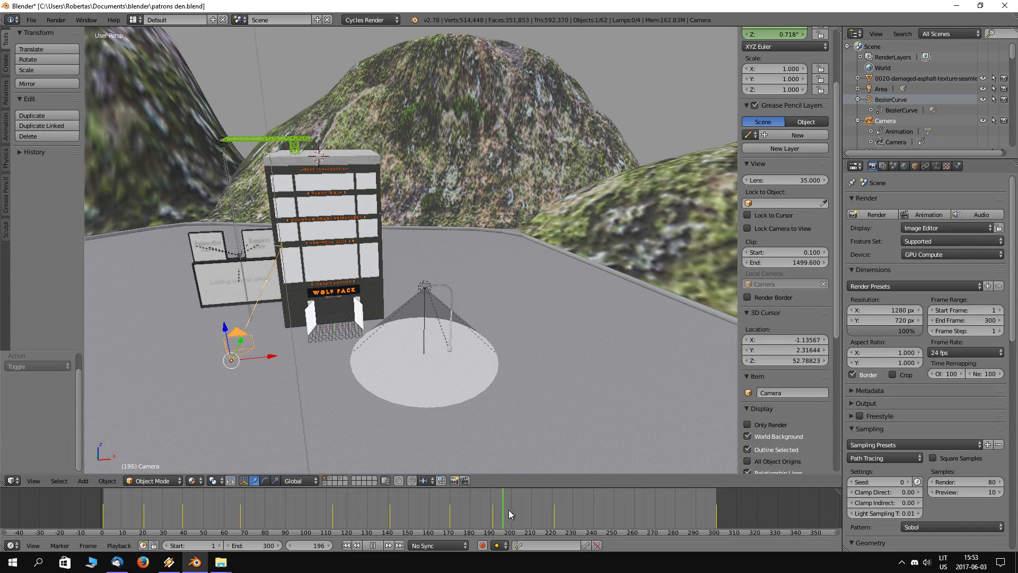
left_click_drag(575, 503, 594, 501)
middle_click_drag(348, 354, 424, 366)
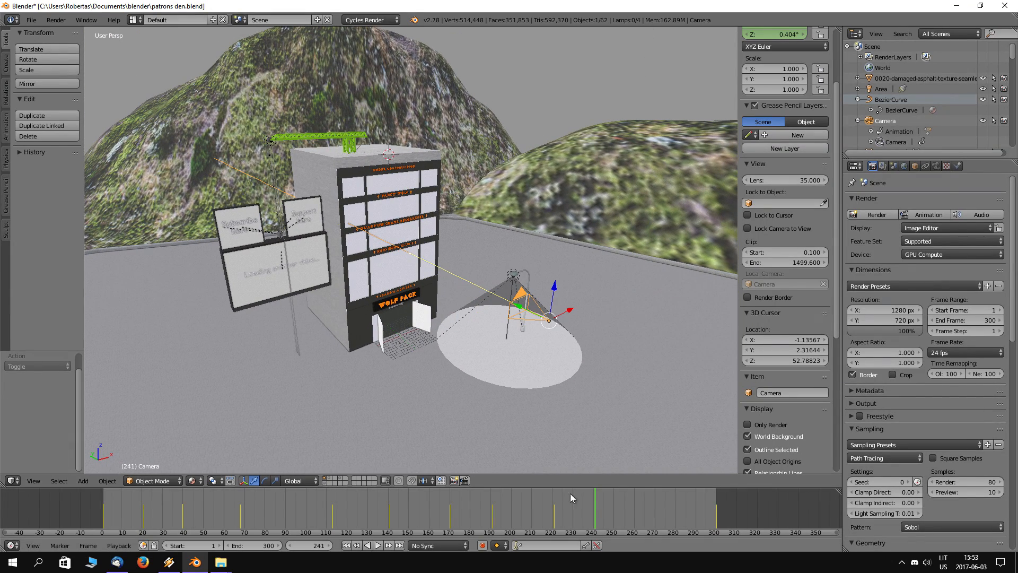
key("alt+a")
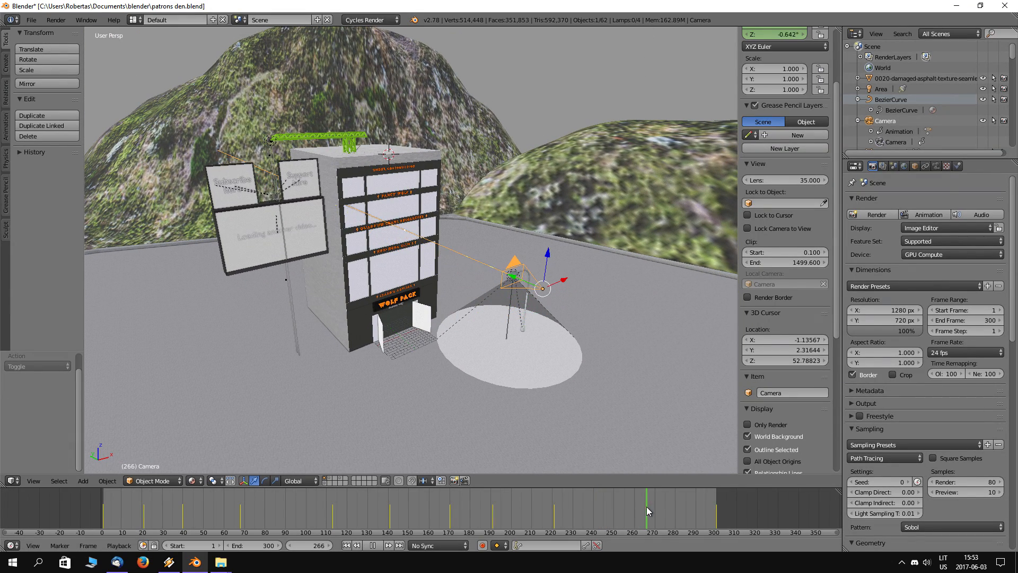
left_click_drag(658, 505, 717, 499)
key("alt+a")
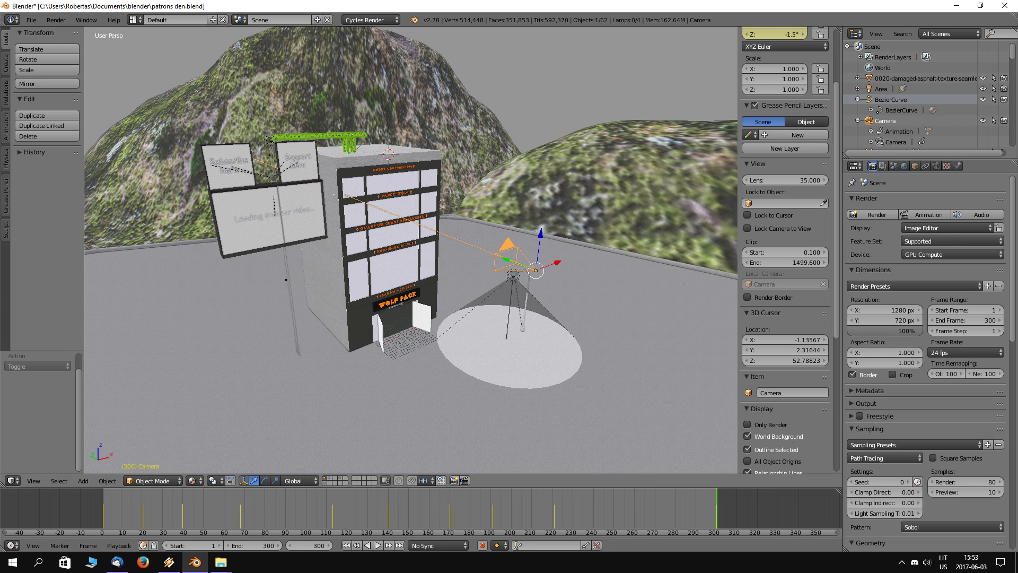
Step: Preview the whole animation through the camera view from frame 1 to frame 300
key("KP_0")
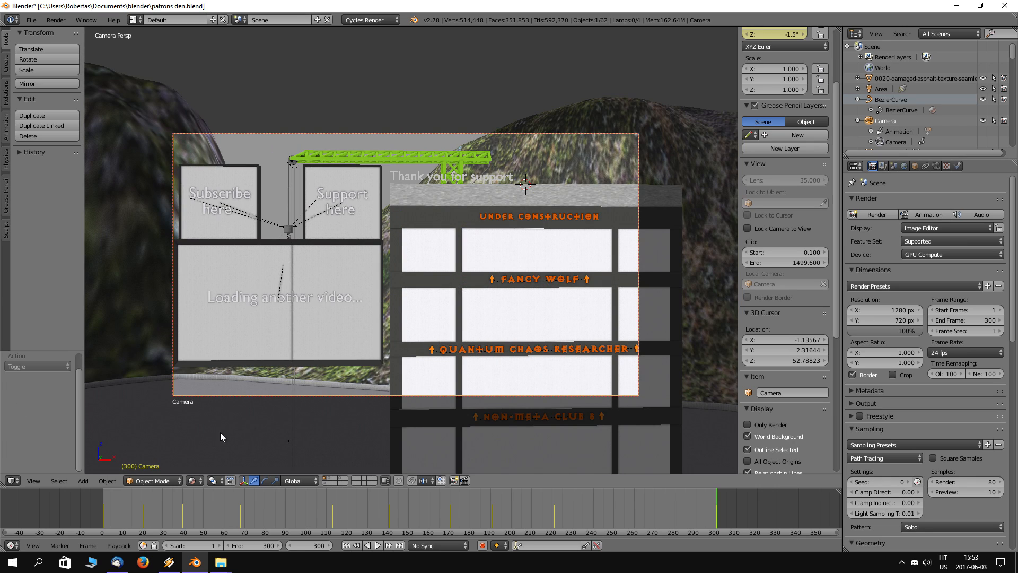
left_click(103, 514)
key("alt+a")
left_click_drag(102, 515, 717, 509)
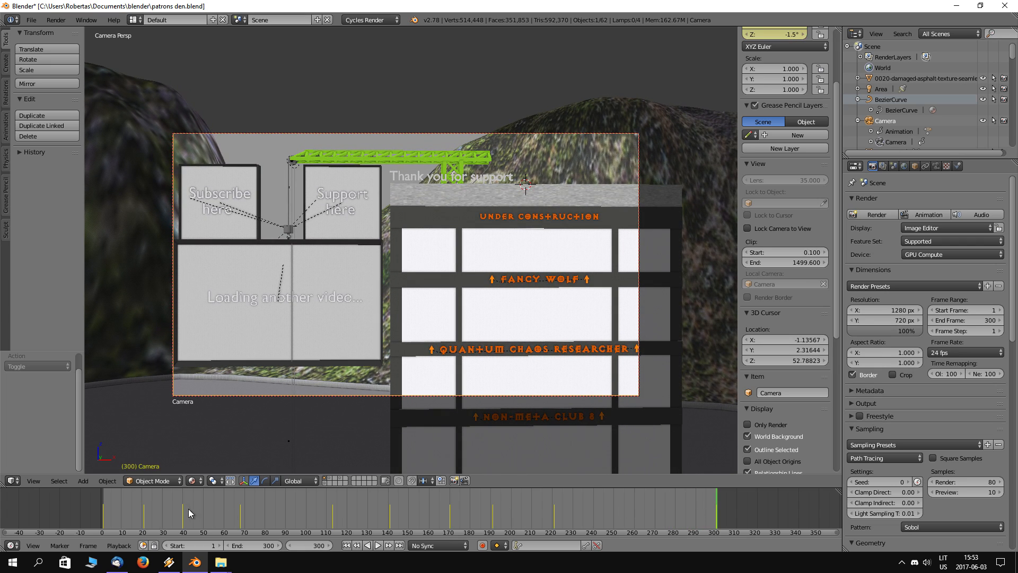
Step: Examine the camera's final position in front of the building at frame 300 from several outside angles
middle_click_drag(318, 351, 454, 309)
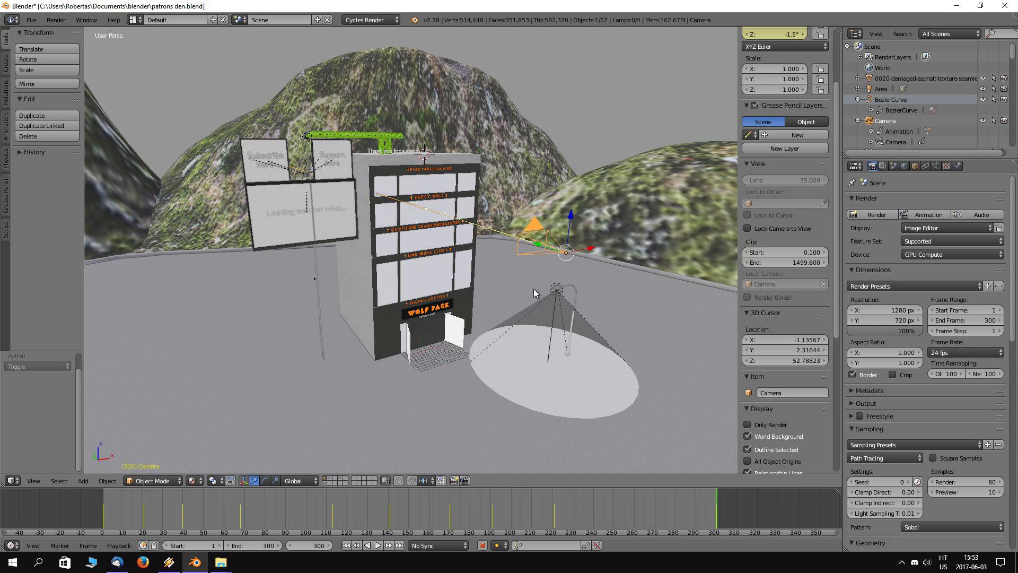
middle_click_drag(573, 275, 724, 272)
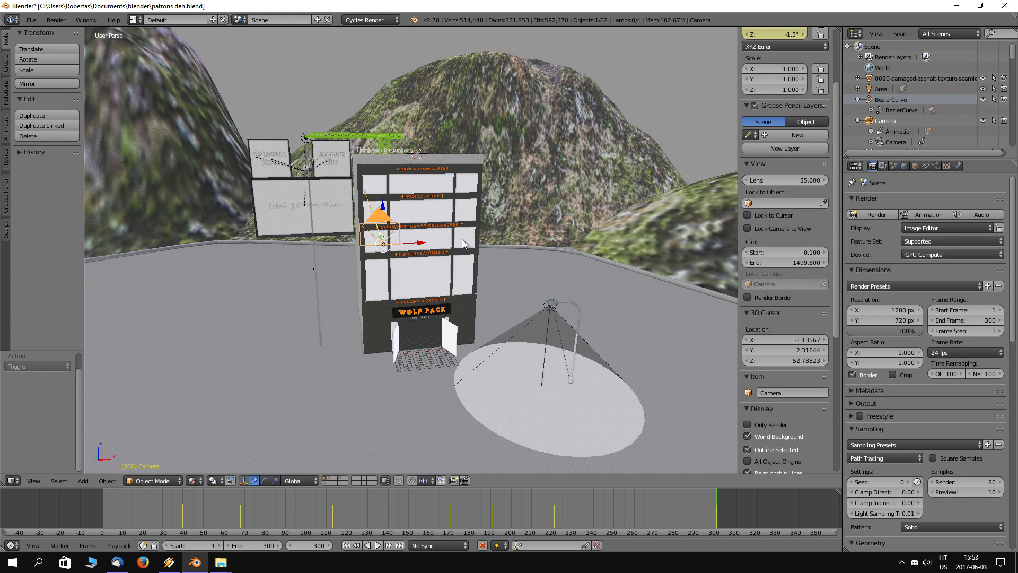
middle_click_drag(463, 240, 461, 257)
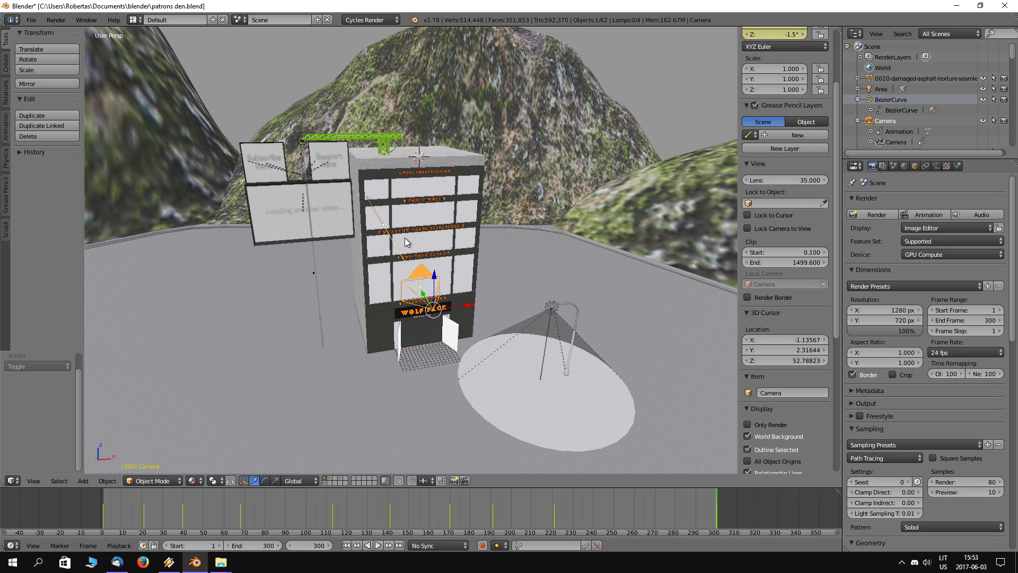
Step: Preview the camera view in Rendered shading at frames 300, 271 and 188
key("KP_0")
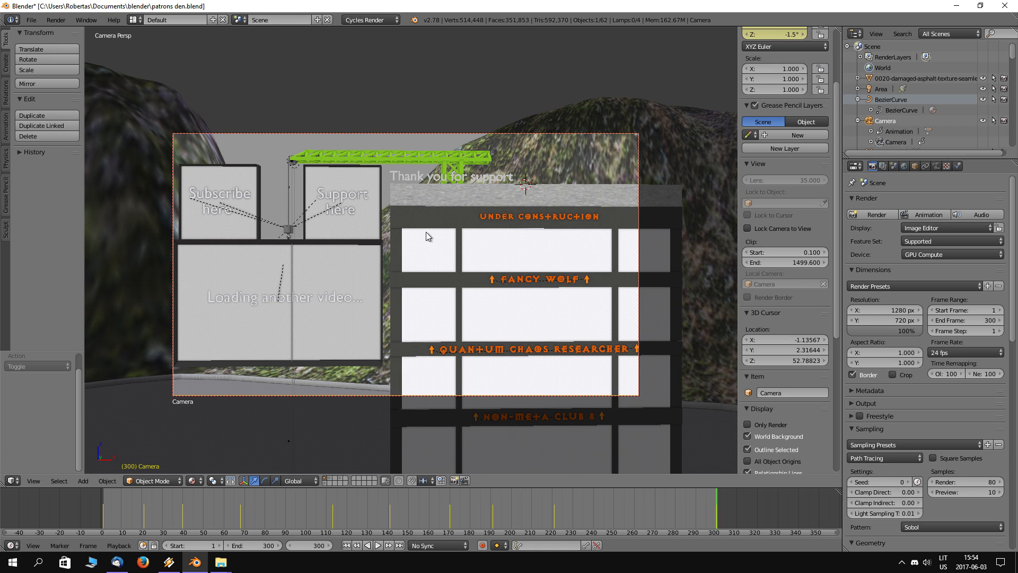
key("shift+z")
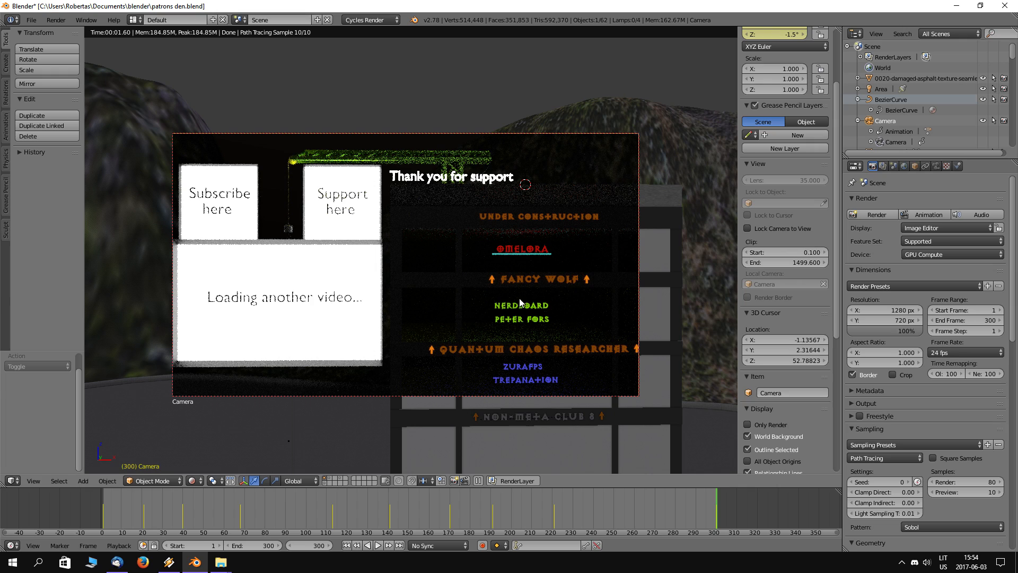
mouse_move(404, 374)
middle_mouse_down("shift")
mouse_move(415, 281)
mouse_move(395, 368)
middle_mouse_up("shift")
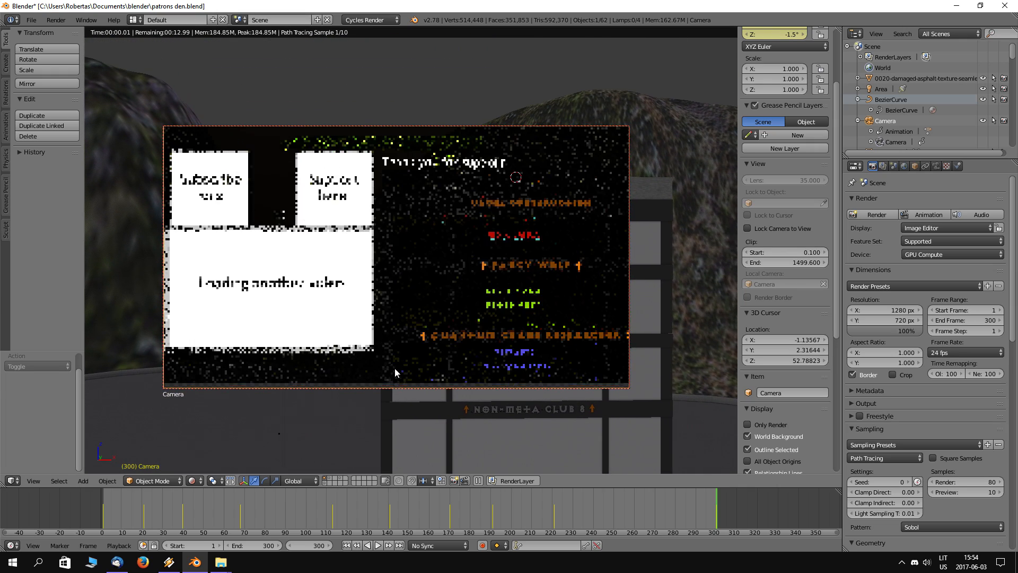
left_click(657, 515)
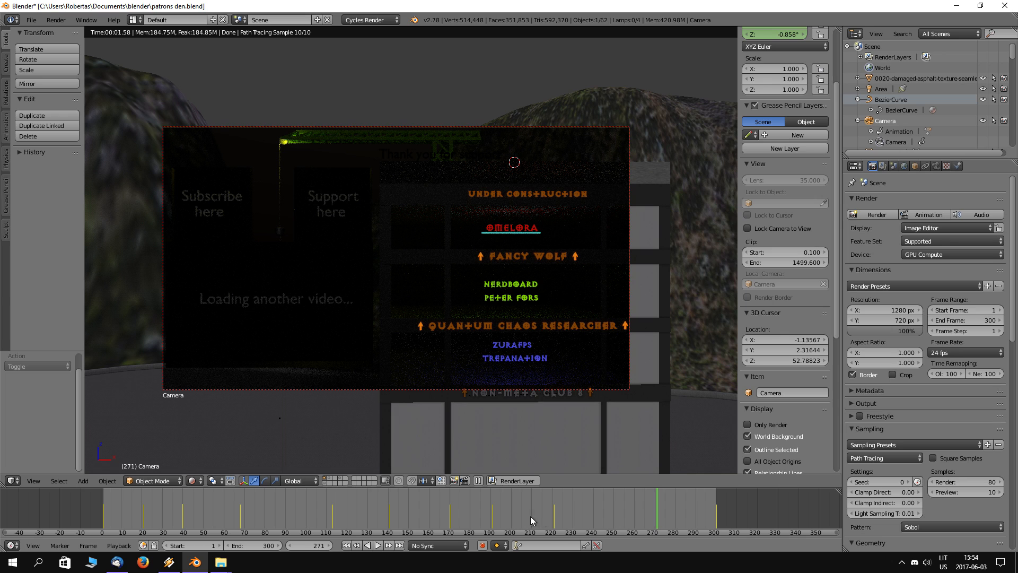
left_click(487, 518)
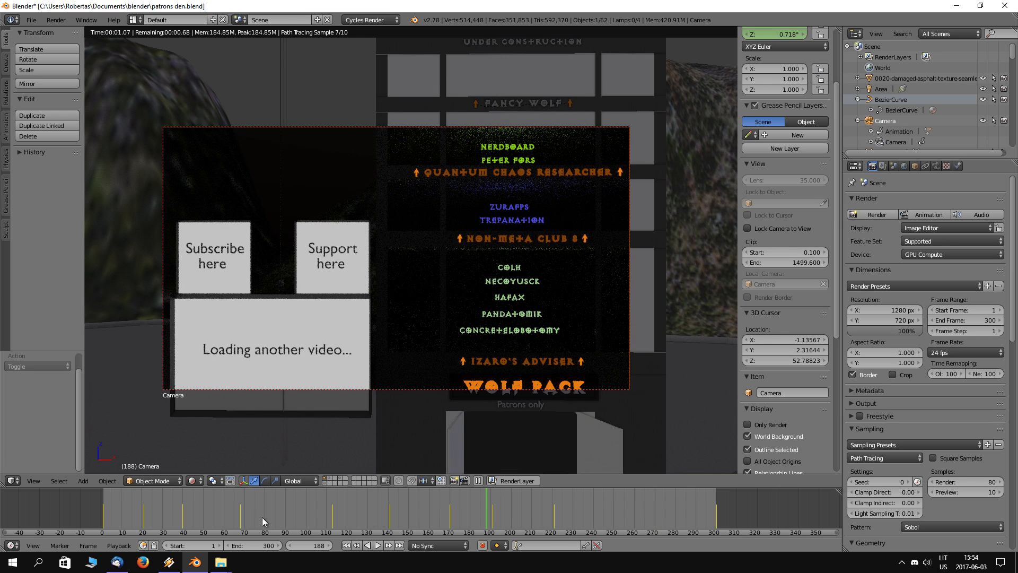
Step: Preview frame 94 in Rendered shading, leave that shading and the camera view, and go to frame 300
left_click(294, 513)
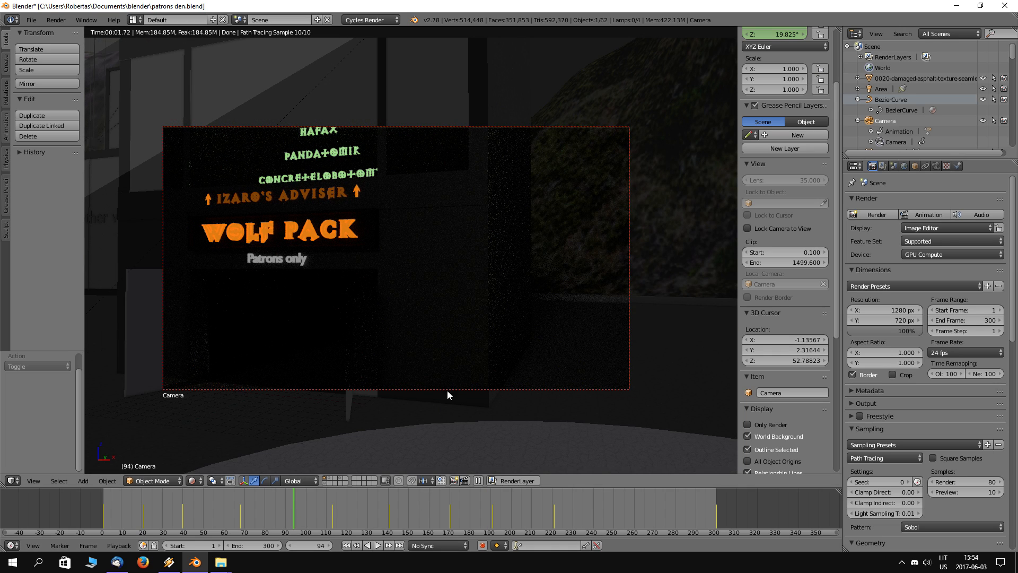
key("shift+z")
middle_click_drag(427, 397, 461, 403)
scroll(460, 403, "down", 5)
left_click(718, 515)
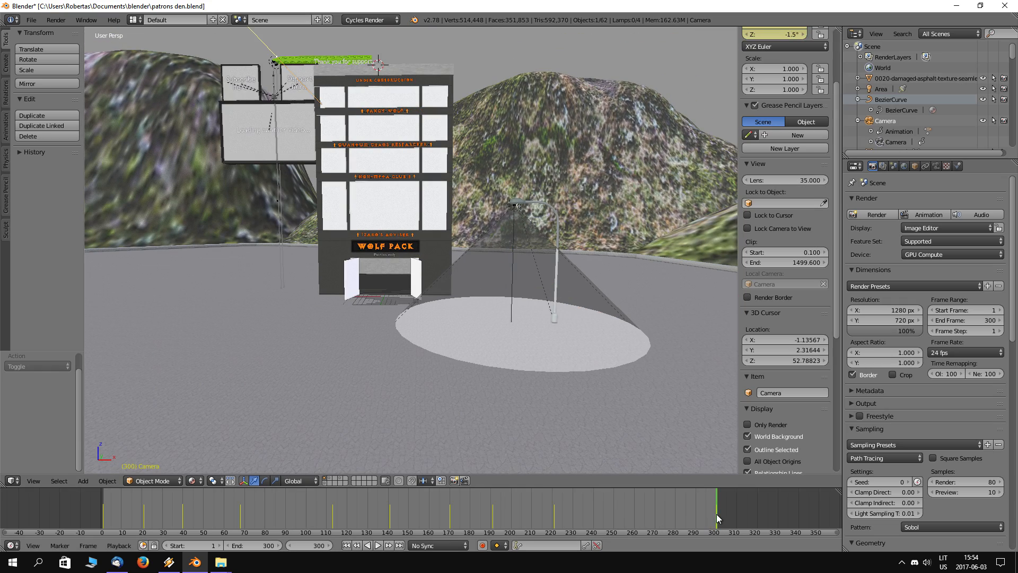
Step: Examine the whole scene at frame 300 from several outside angles and switch the viewport to Solid shading
middle_click_drag(416, 277, 479, 333)
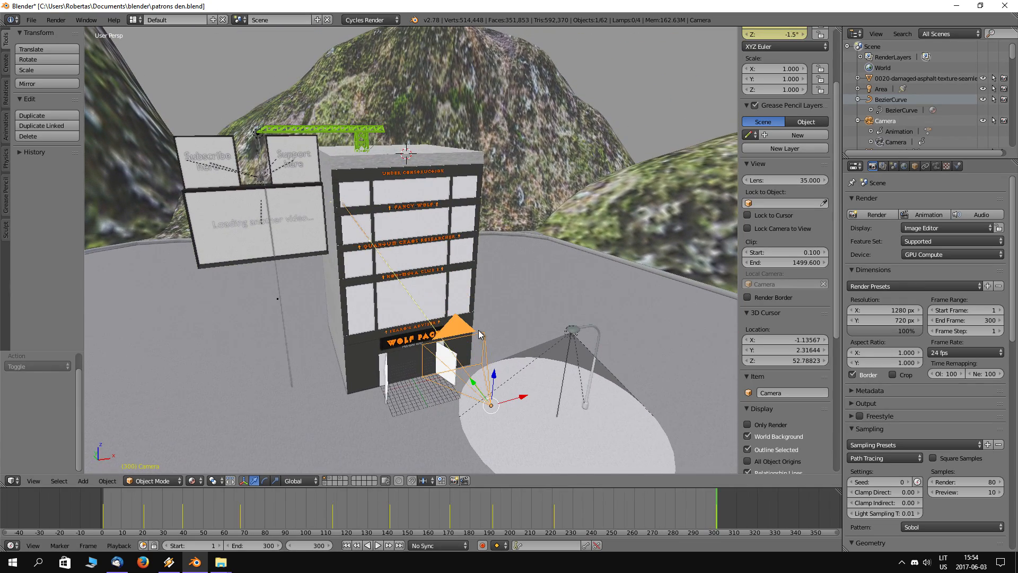
scroll(479, 333, "down", 2)
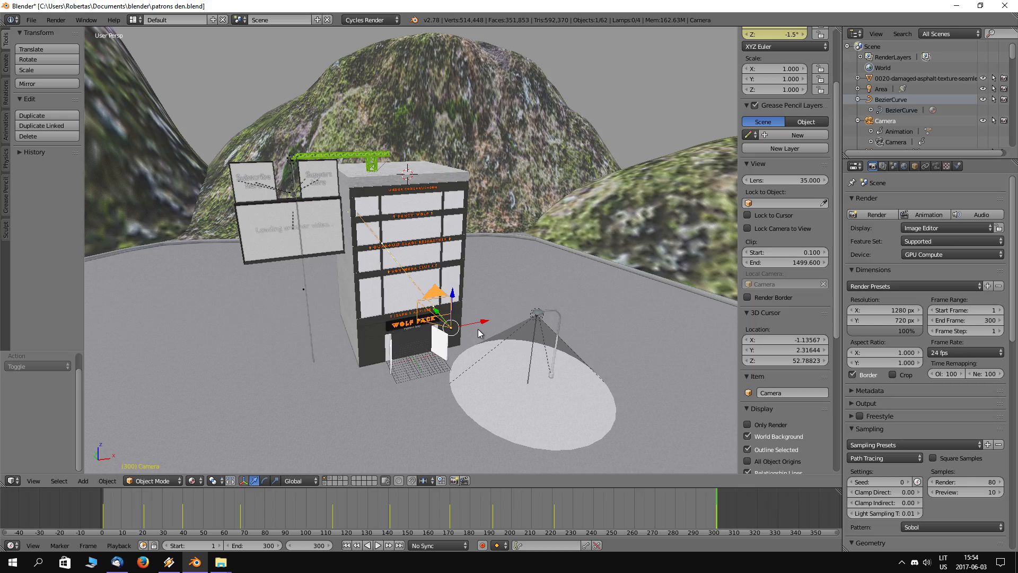
mouse_move(478, 327)
middle_mouse_down()
mouse_move(431, 321)
mouse_move(417, 278)
mouse_move(386, 275)
mouse_move(465, 297)
mouse_move(492, 330)
mouse_move(417, 300)
mouse_move(402, 310)
mouse_move(460, 303)
middle_mouse_up()
scroll(403, 307, "up", 5)
key("z")
key("z")
scroll(460, 304, "down", 6)
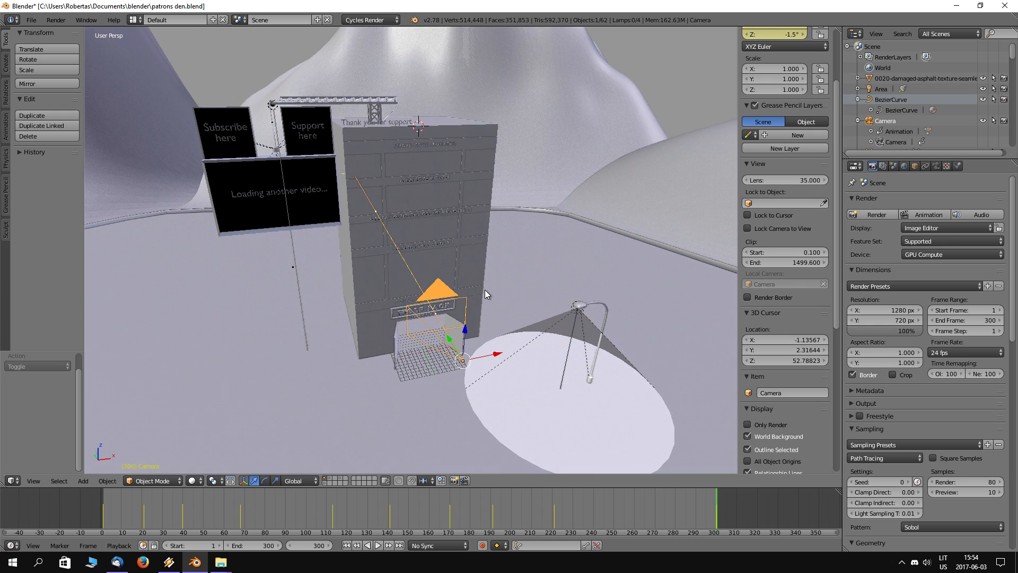
Step: Switch to the Video Editing screen layout and bring up the options for adding a sequencer strip
left_click(140, 18)
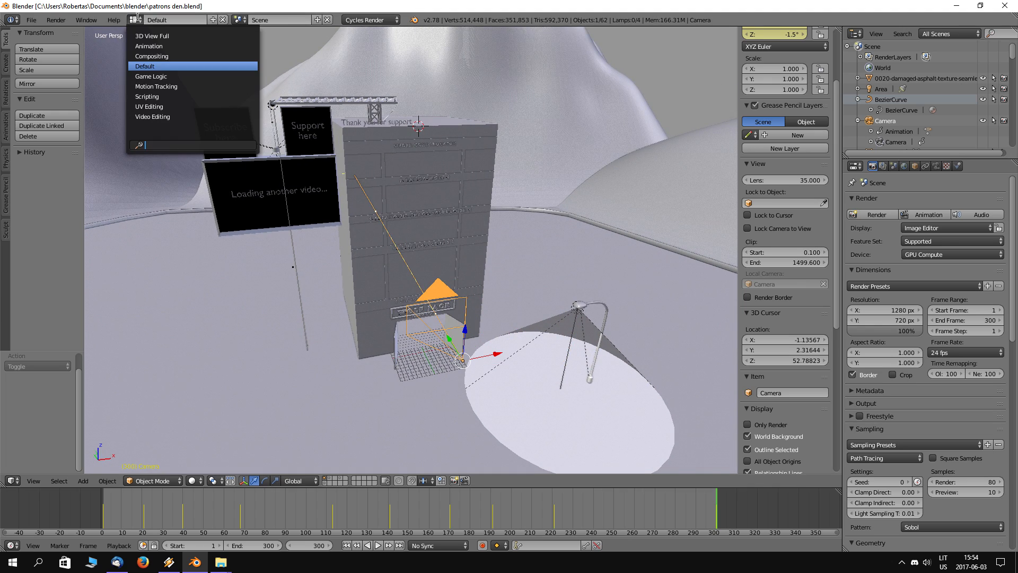
left_click(173, 117)
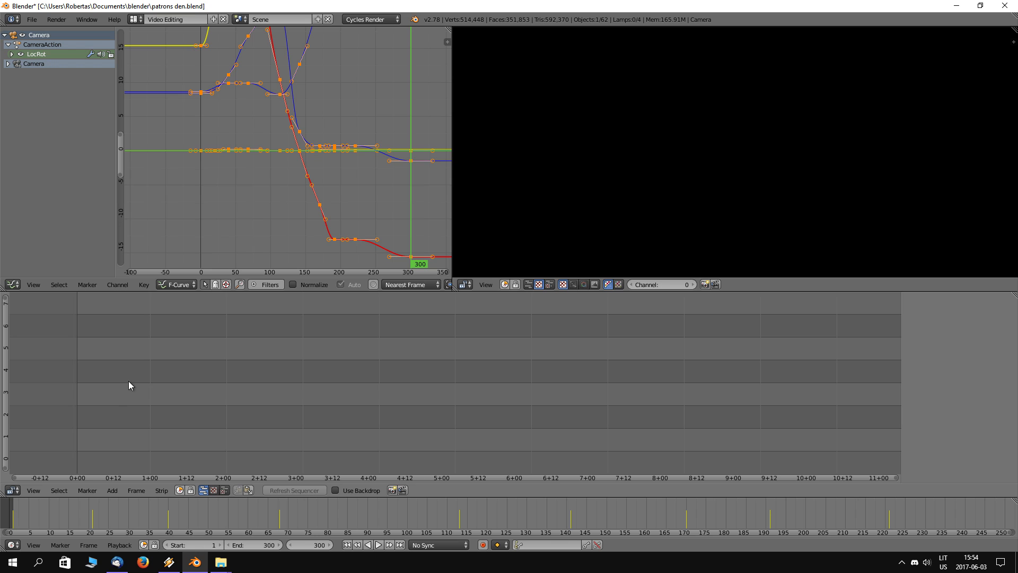
key("shift+a")
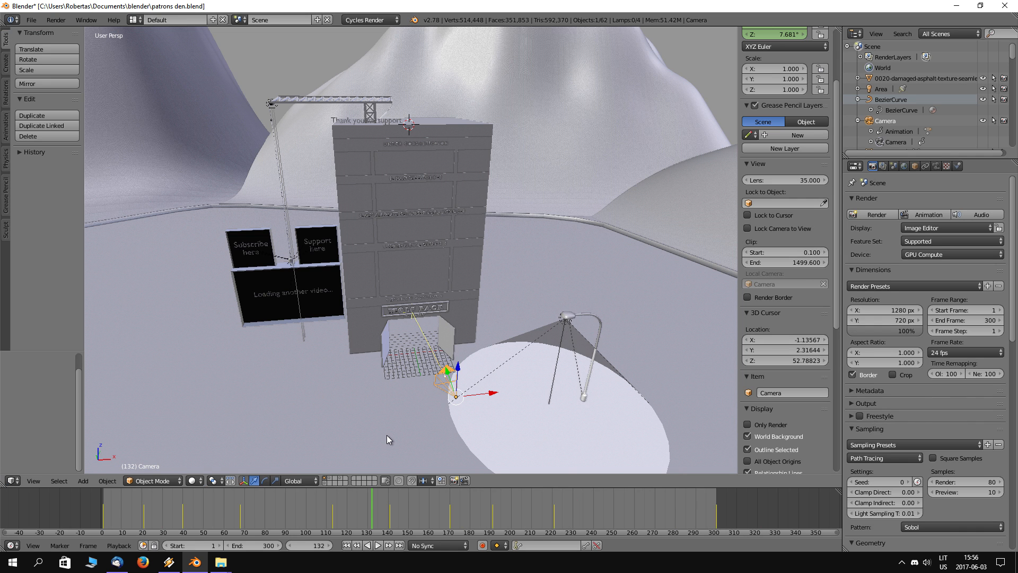
Step: Preview the camera animation in Solid shading, playing from frame 132 and scrubbing to frames 179, 44 and 141
mouse_move(600, 279)
middle_mouse_down()
mouse_move(574, 273)
mouse_move(590, 265)
middle_mouse_up()
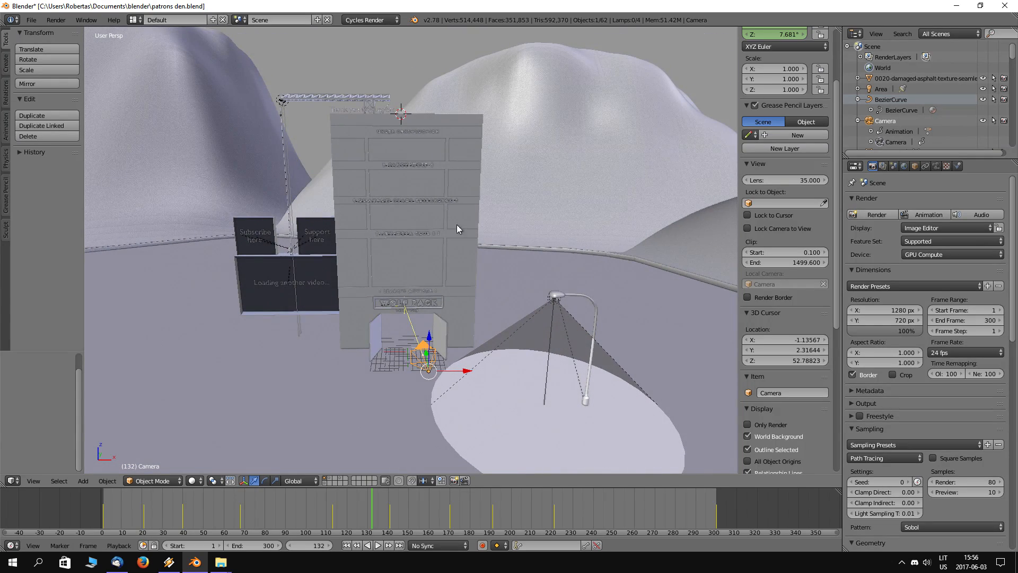
scroll(403, 203, "up", 3)
key("KP_0")
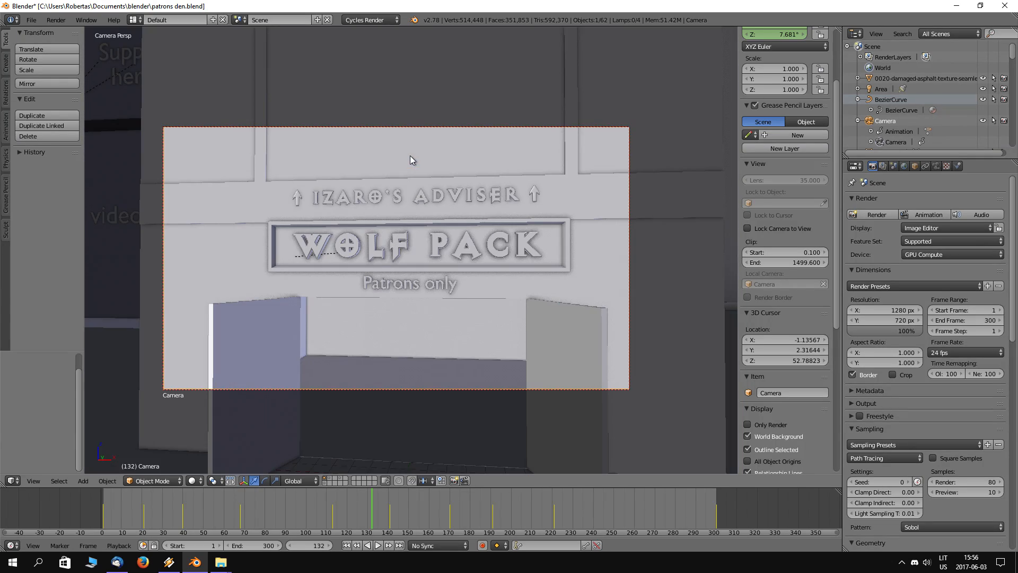
key("alt+a")
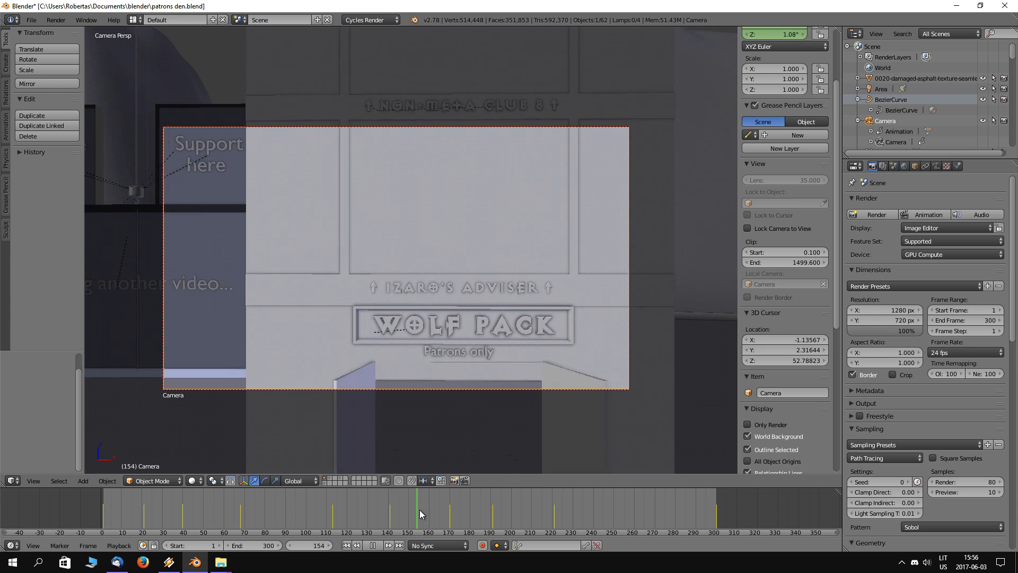
left_click_drag(428, 510, 457, 511)
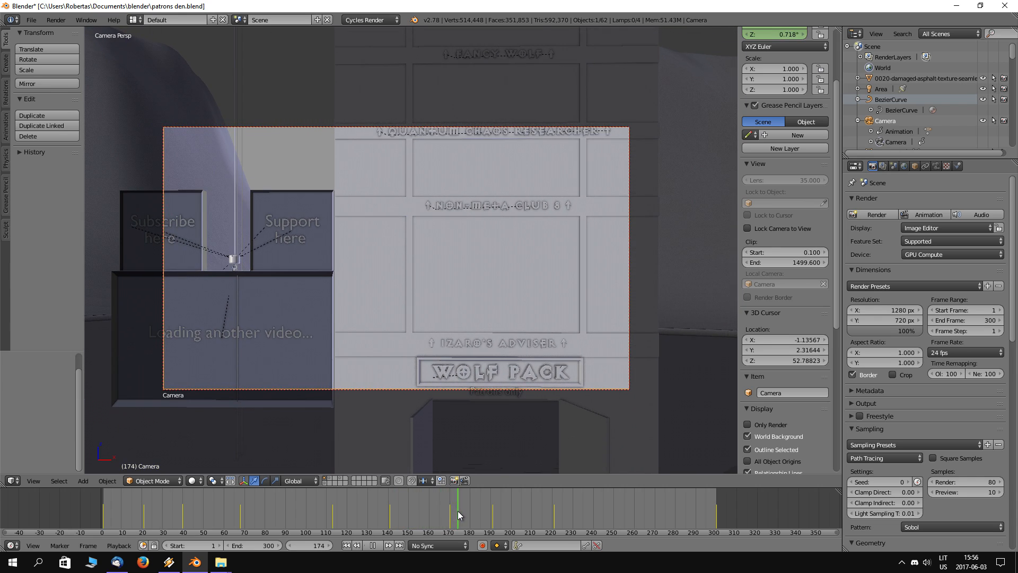
mouse_move(460, 516)
left_mouse_down()
mouse_move(714, 508)
mouse_move(455, 508)
mouse_move(715, 505)
mouse_move(467, 507)
left_mouse_up()
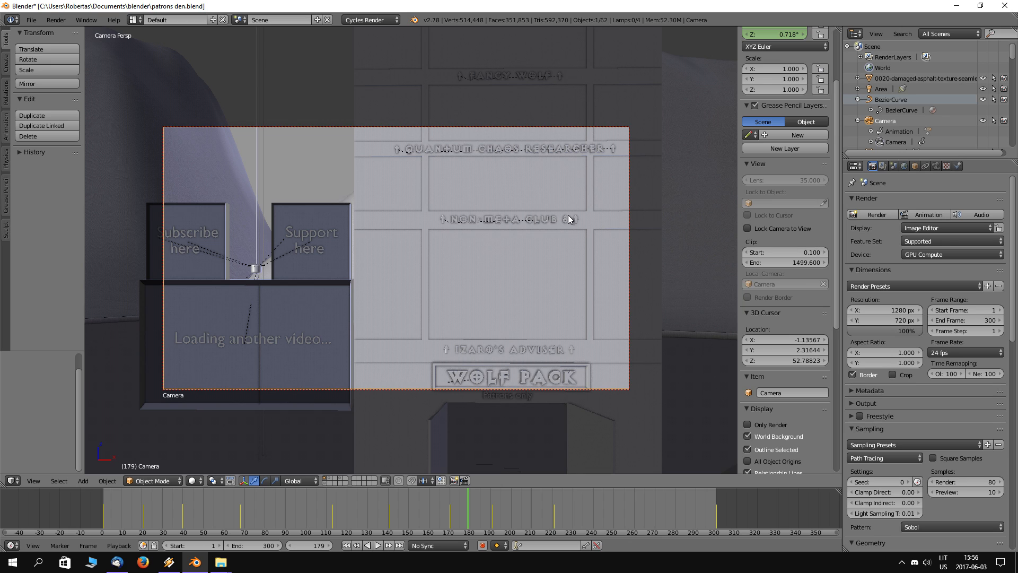
left_click_drag(467, 514, 191, 492)
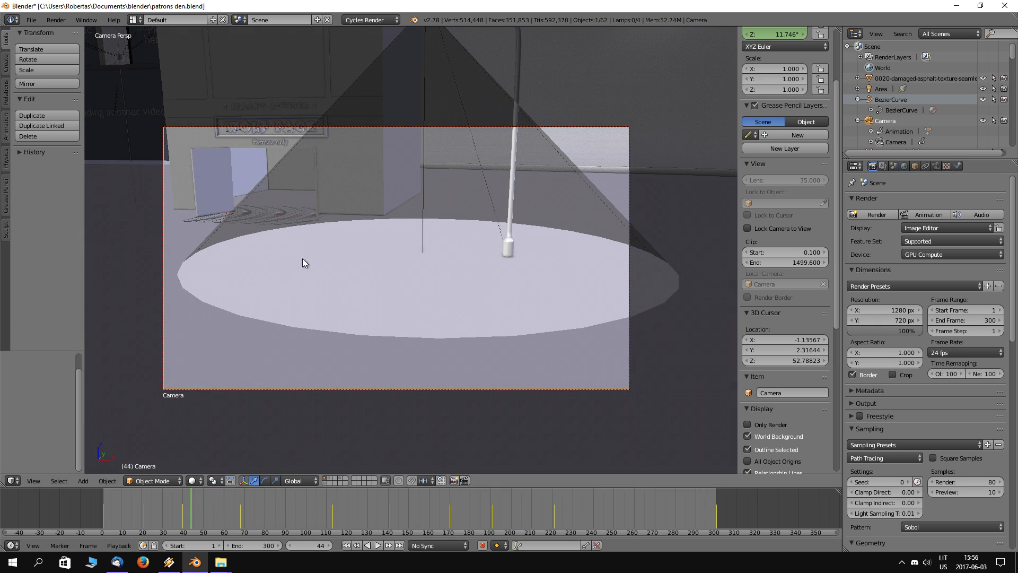
left_click_drag(191, 514, 390, 504)
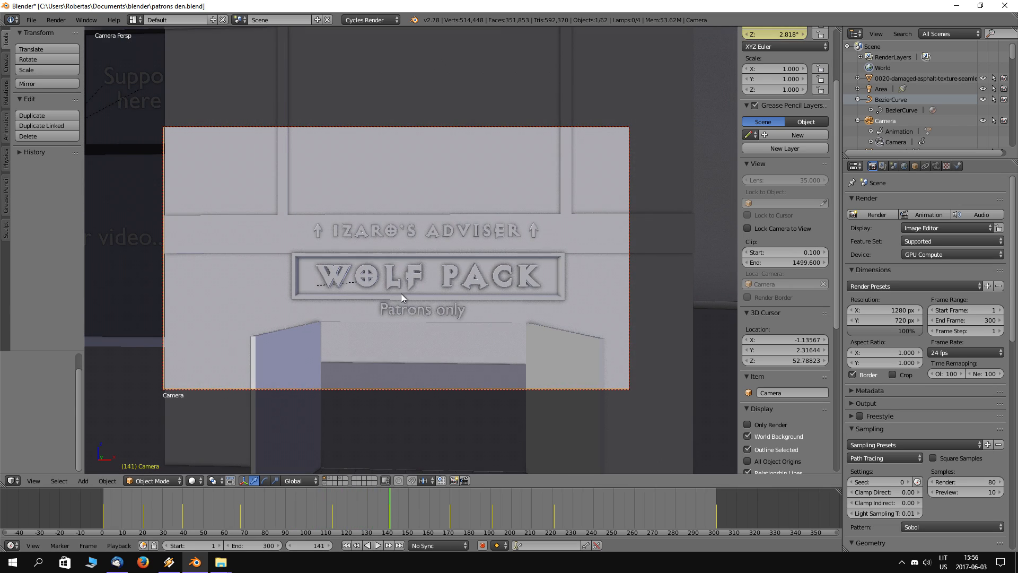
Step: Examine the camera's position in front of the building at frame 141 from outside the camera view
scroll(401, 293, "down", 3)
middle_click_drag(399, 291, 409, 269)
scroll(406, 273, "down", 5)
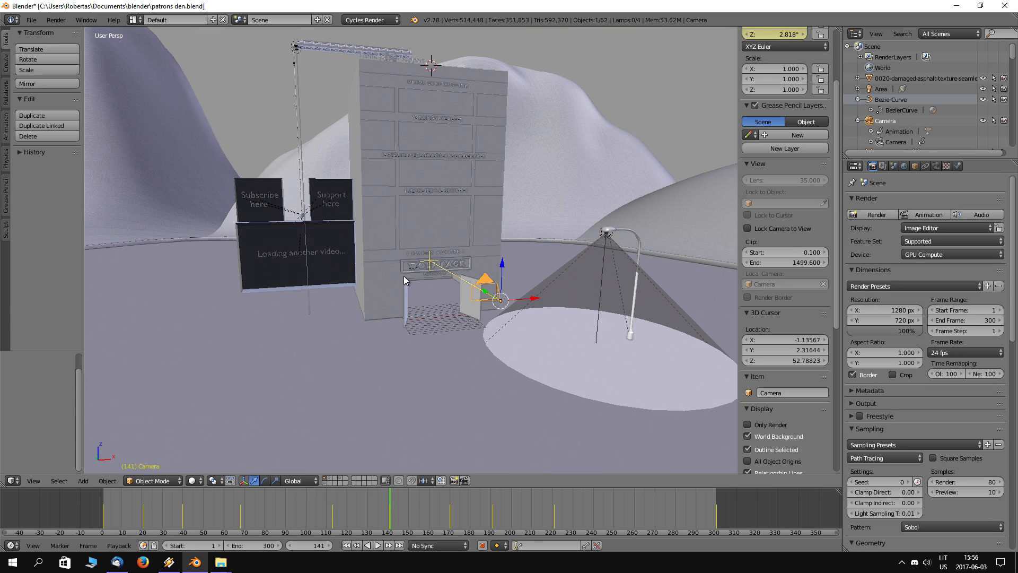
middle_click_drag(347, 259, 431, 265)
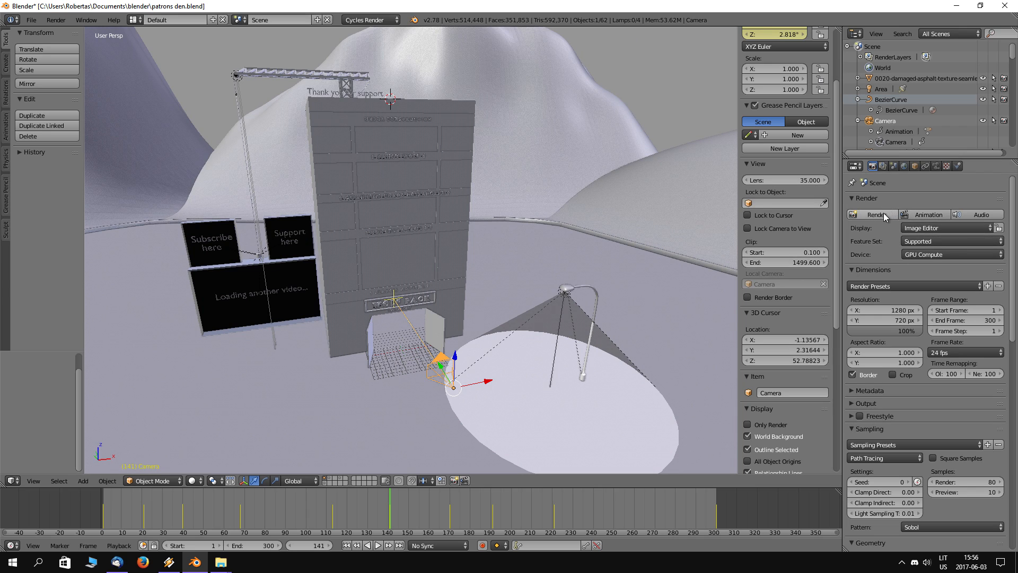
Step: Start a test render of frame 141, inspect the tiles, cancel it and return to the 3D view
left_click(882, 215)
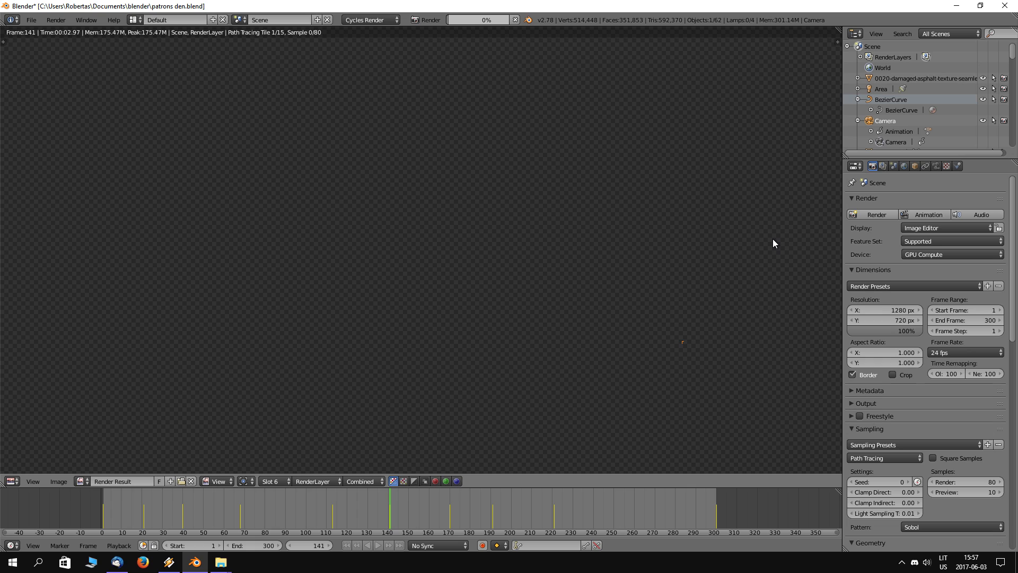
scroll(773, 243, "down", 3)
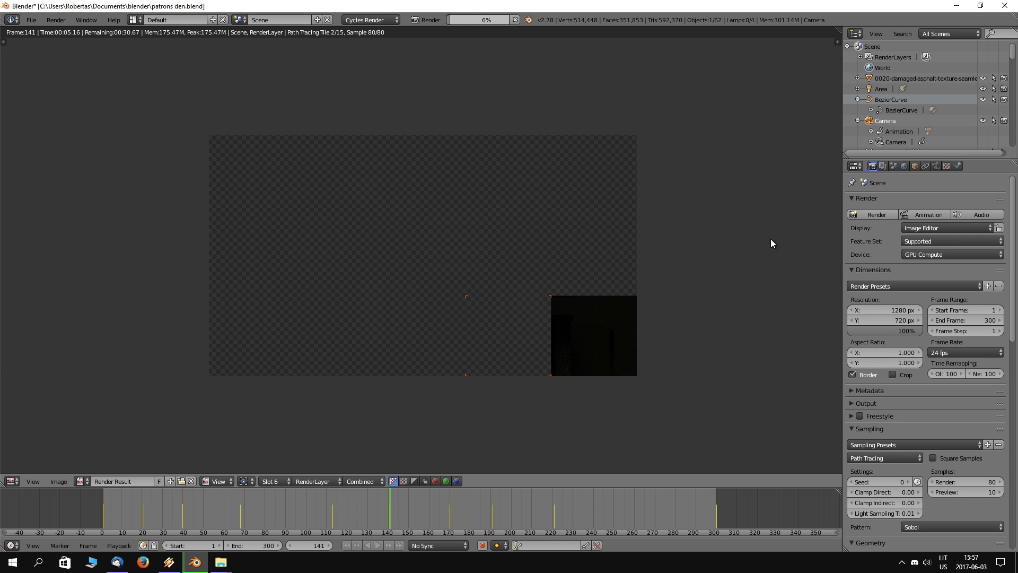
scroll(771, 238, "up", 1)
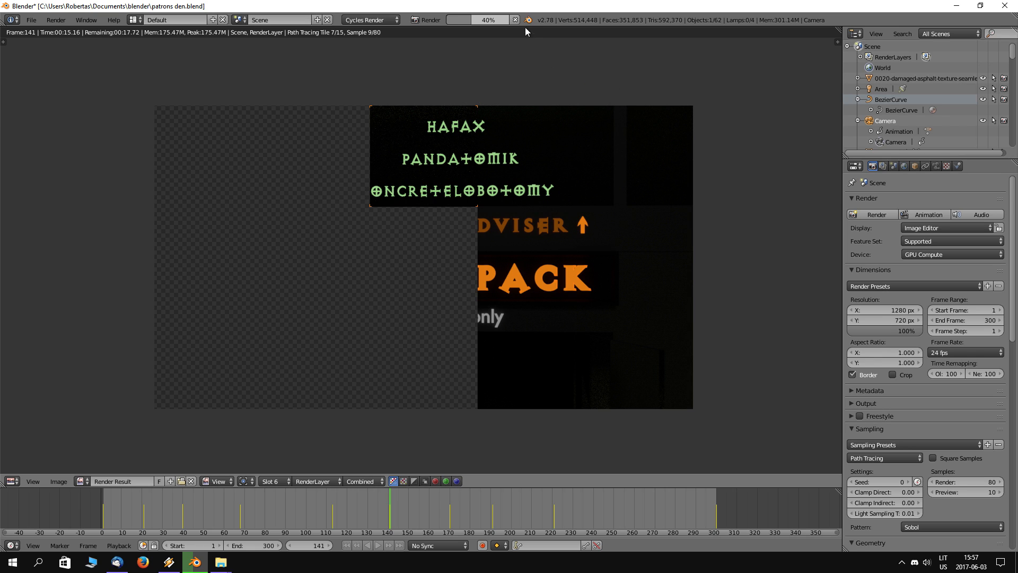
left_click(11, 481)
left_click(32, 469)
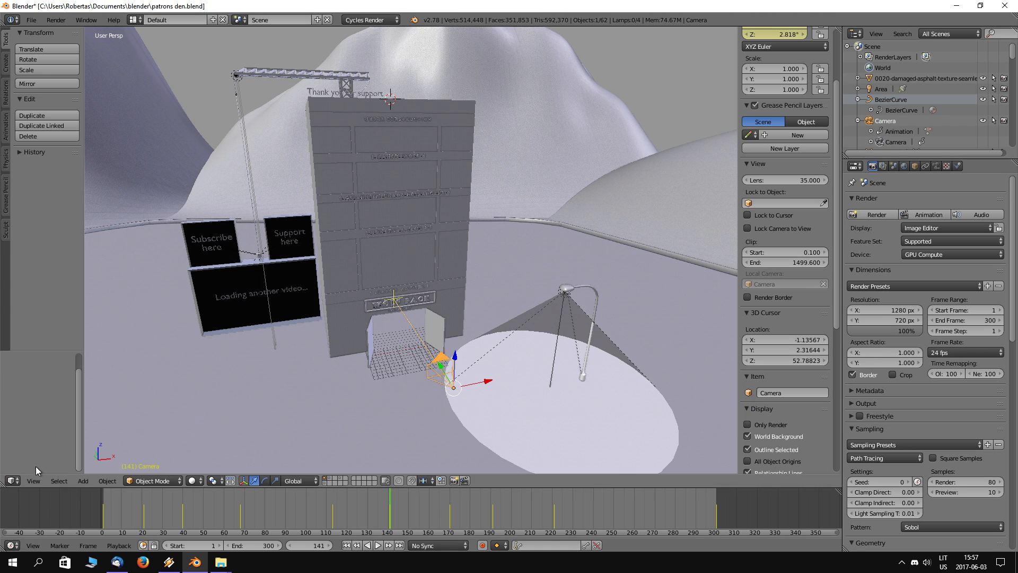
Step: Go to the keyframe at frame 221 and inspect the building's upper floors through the camera view
scroll(371, 212, "up", 6)
scroll(417, 234, "down", 3)
left_click_drag(493, 507, 518, 513)
key("Up")
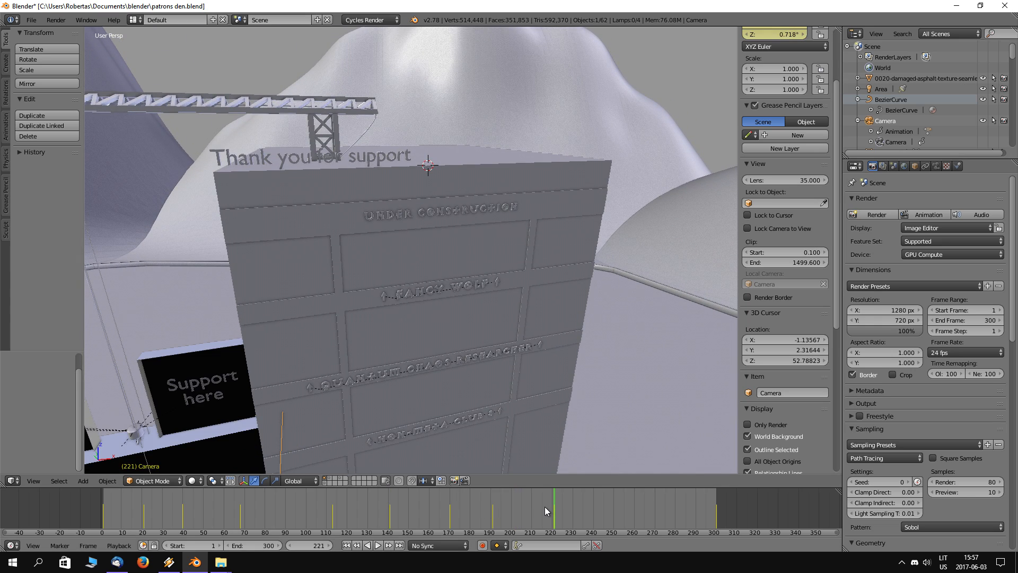
key("KP_0")
key("KP_0")
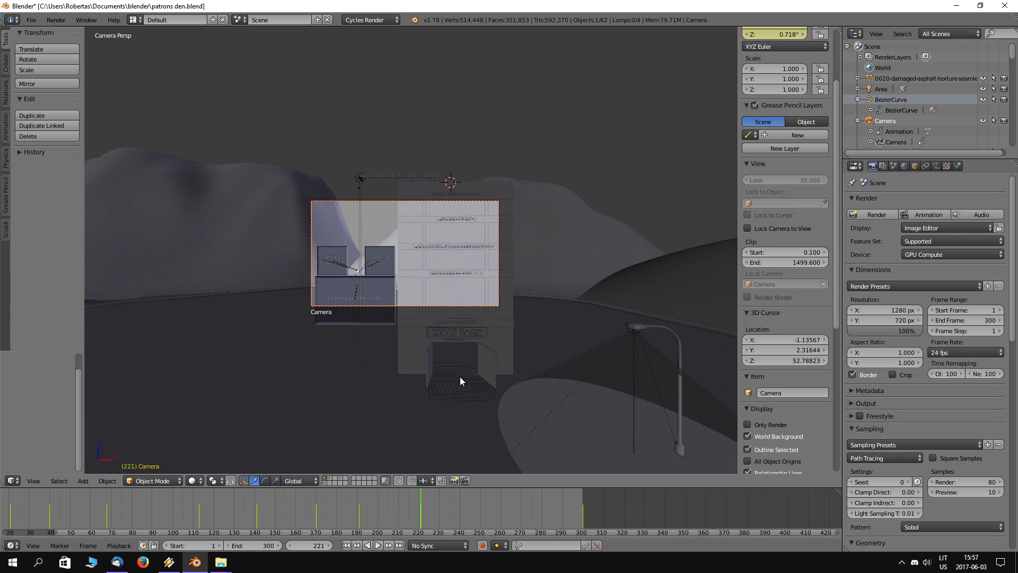
scroll(430, 288, "up", 6)
middle_click_drag(506, 211, 413, 345, "shift")
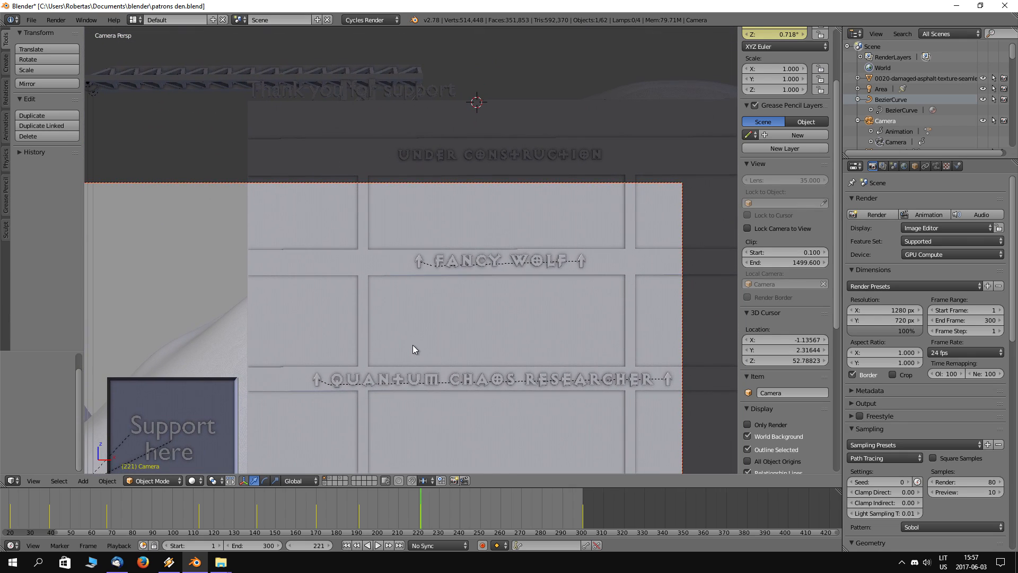
Step: Preview the camera view at frame 251 in Rendered shading, and return to Solid shading
left_click_drag(424, 533, 482, 516)
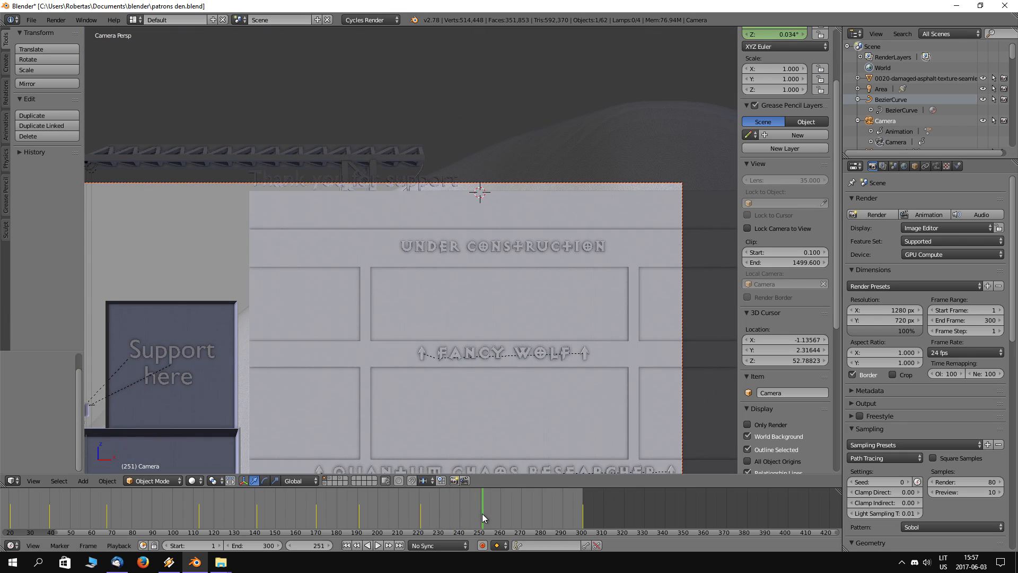
key("shift+z")
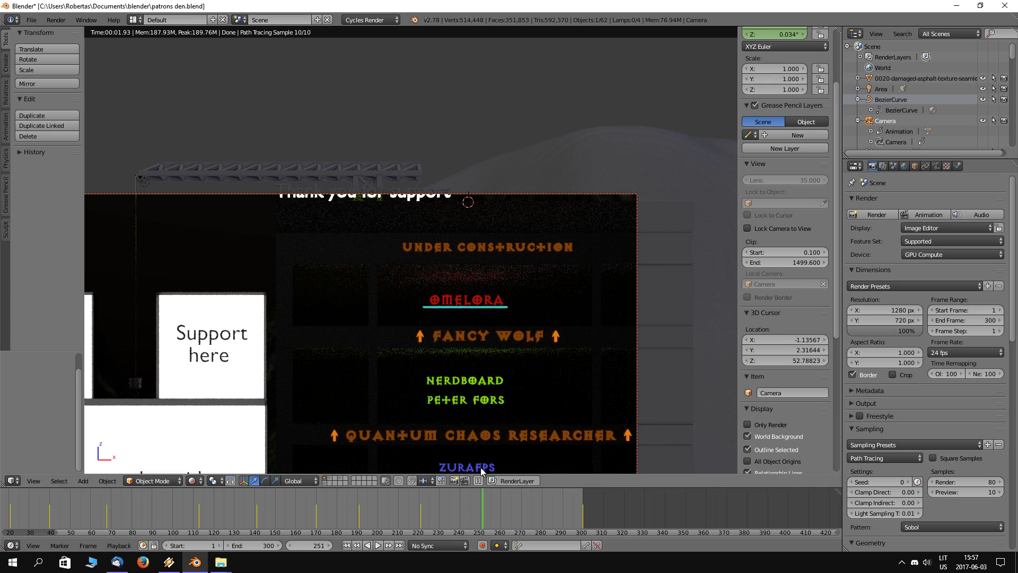
key("shift+z")
Step: Examine the building, billboards and camera at frame 251 from outside the camera view
scroll(494, 309, "down", 3)
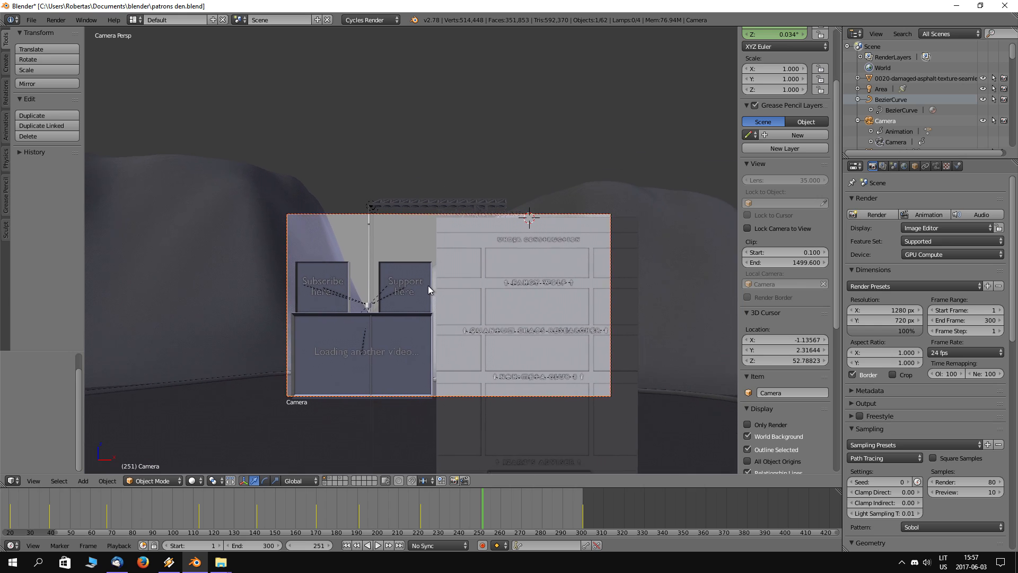
middle_click_drag(428, 285, 452, 334, "shift")
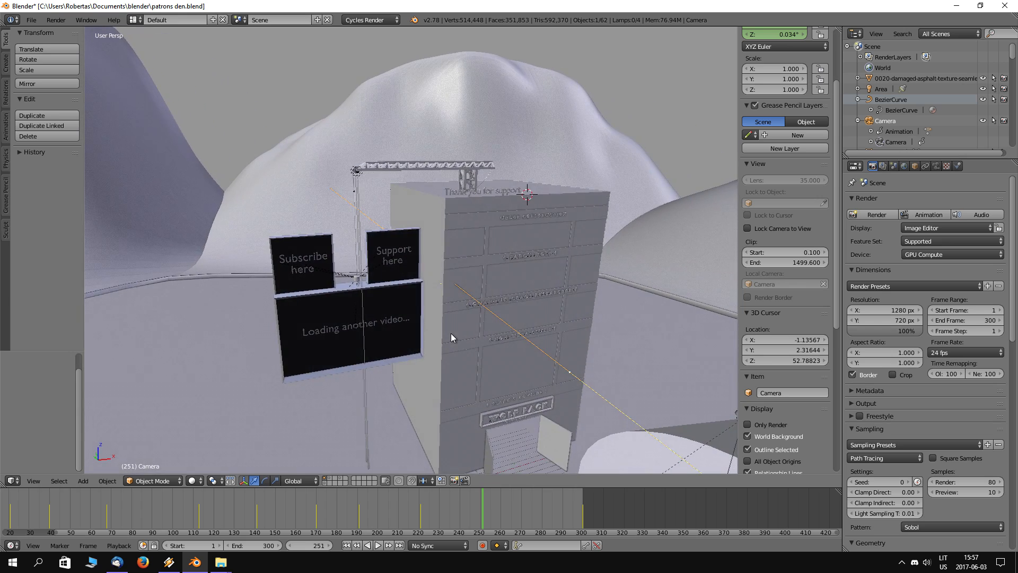
scroll(452, 333, "down", 3)
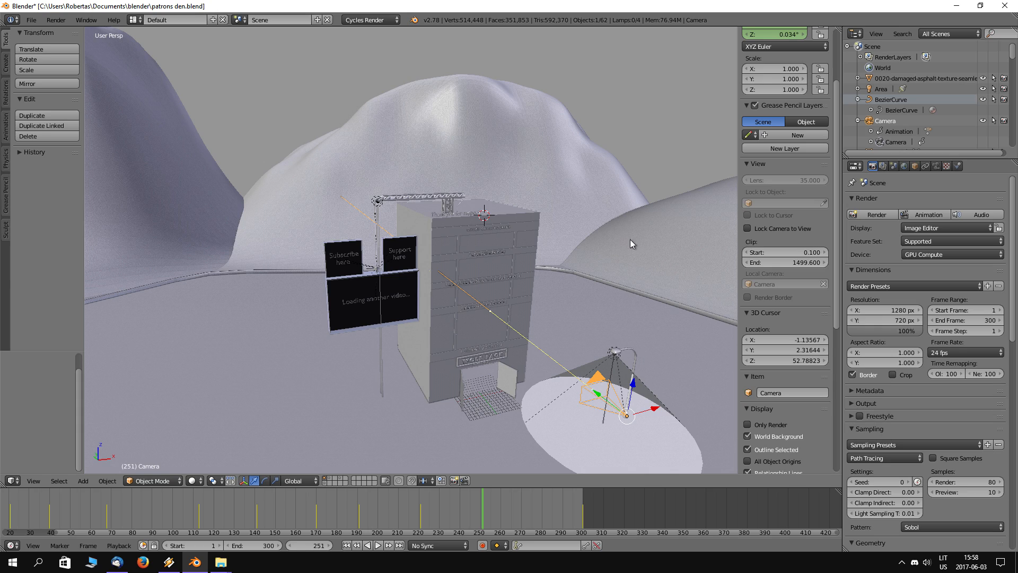
middle_click_drag(704, 217, 658, 213)
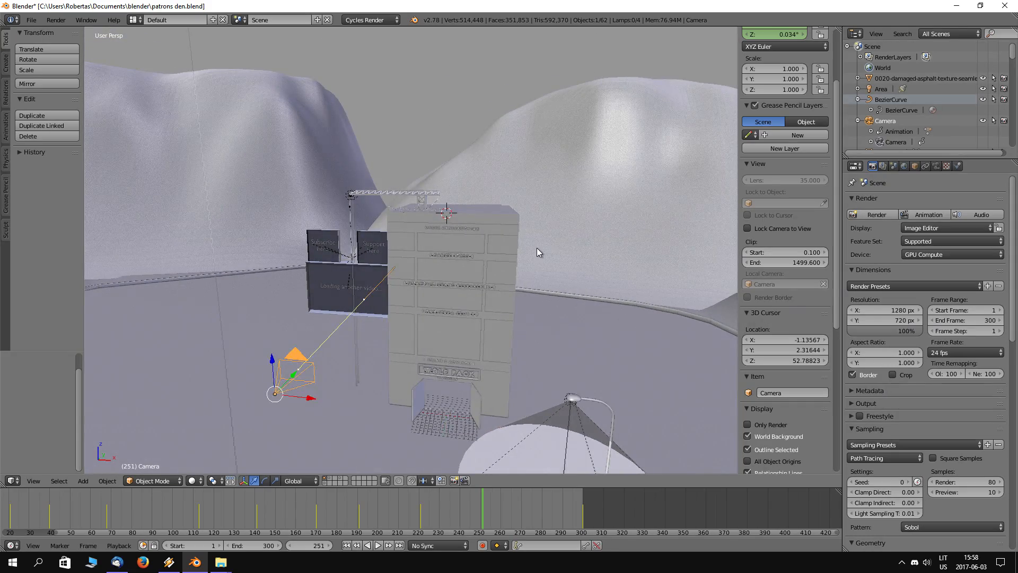
Step: Inspect the rooftop crane's truss, support and cables up close, and return to an overview of the scene
scroll(537, 247, "up", 4)
scroll(384, 148, "up", 5)
middle_click_drag(384, 149, 443, 150)
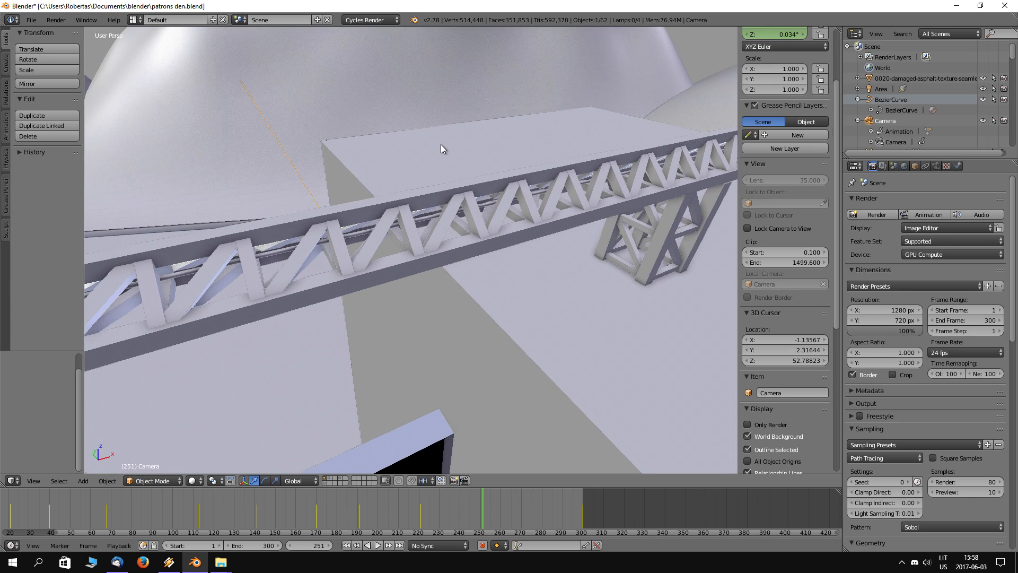
scroll(477, 232, "up", 5)
scroll(453, 281, "down", 5)
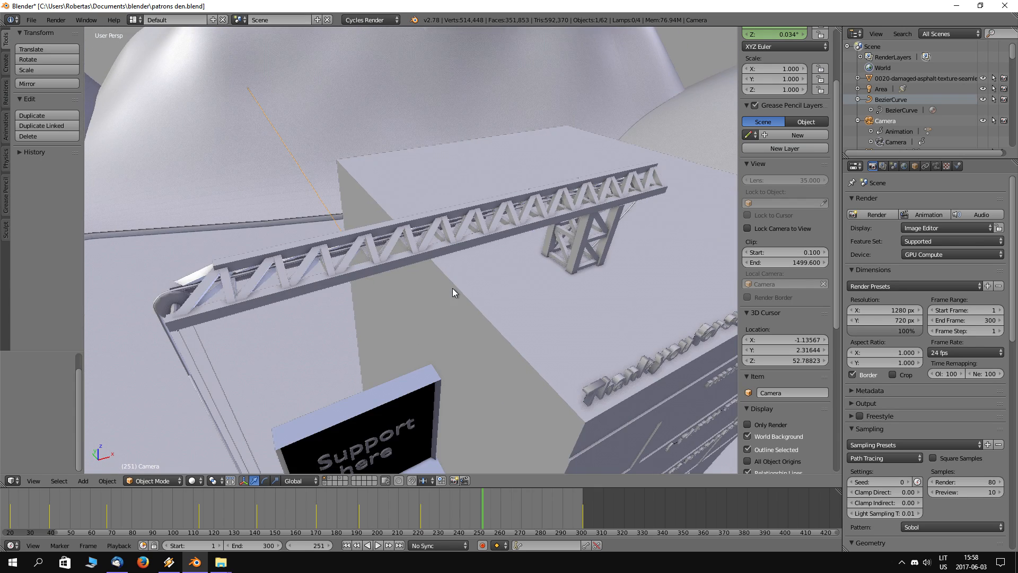
middle_click_drag(416, 332, 427, 301)
middle_click_drag(520, 305, 492, 295)
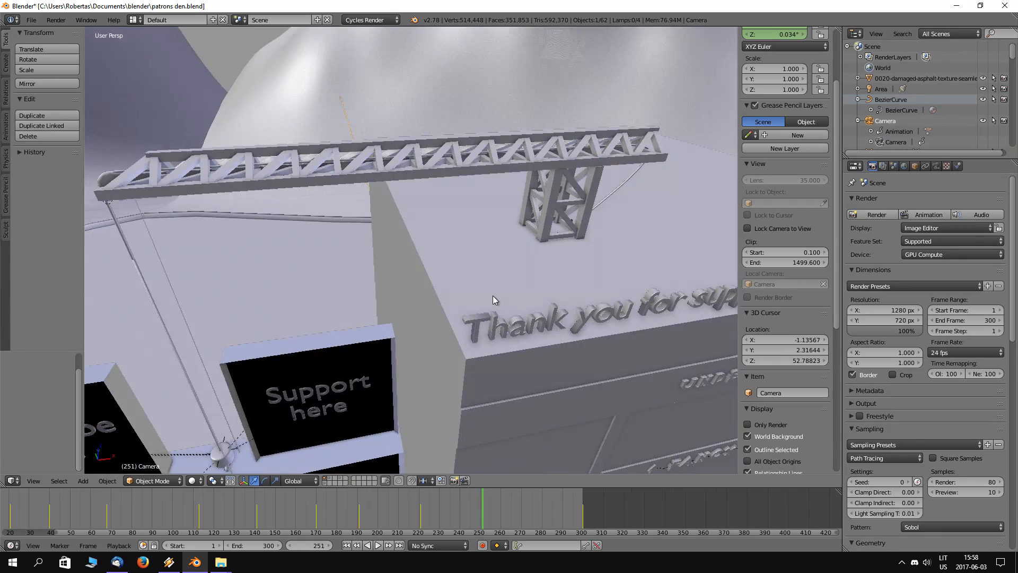
scroll(492, 295, "down", 7)
middle_click_drag(526, 346, 520, 318)
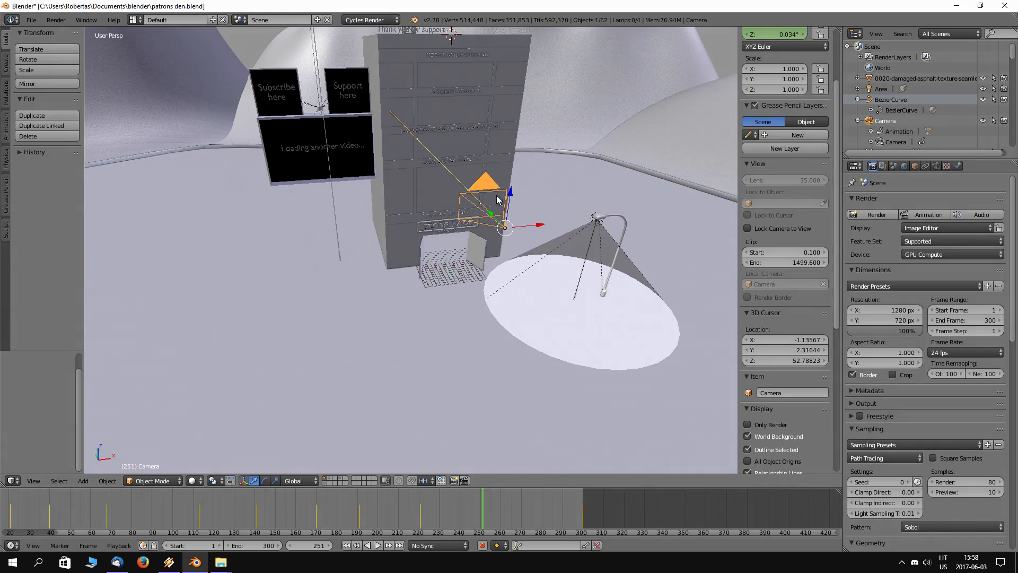